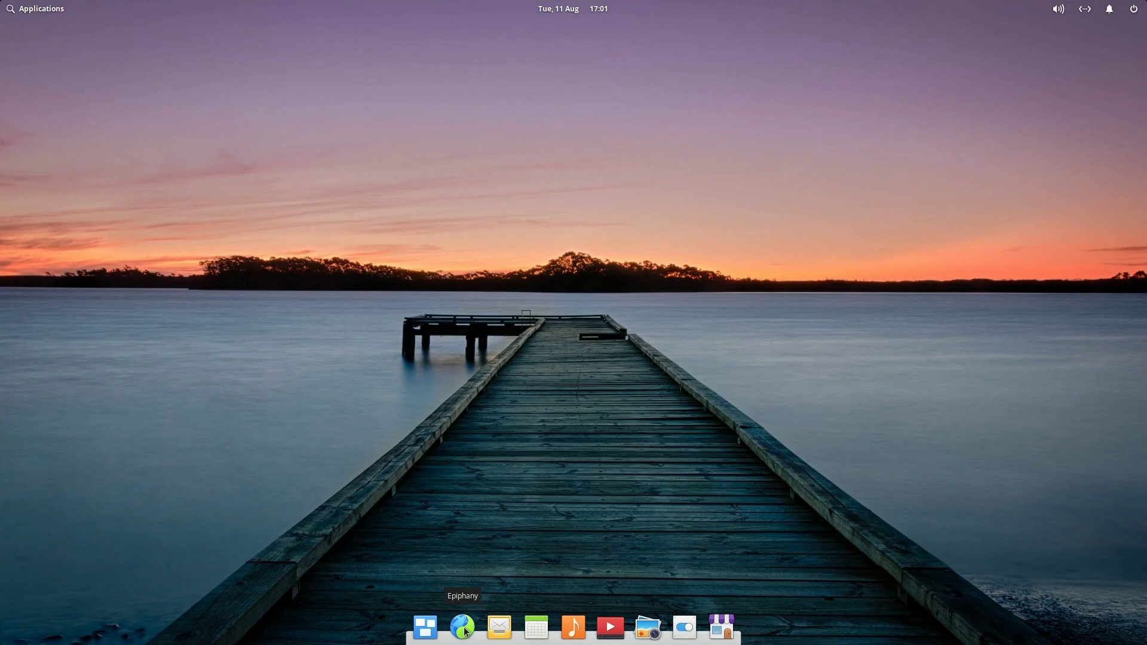
# - Load maketecheasier.com in Epiphany and open the site's search box
pyautogui.click(465, 631)
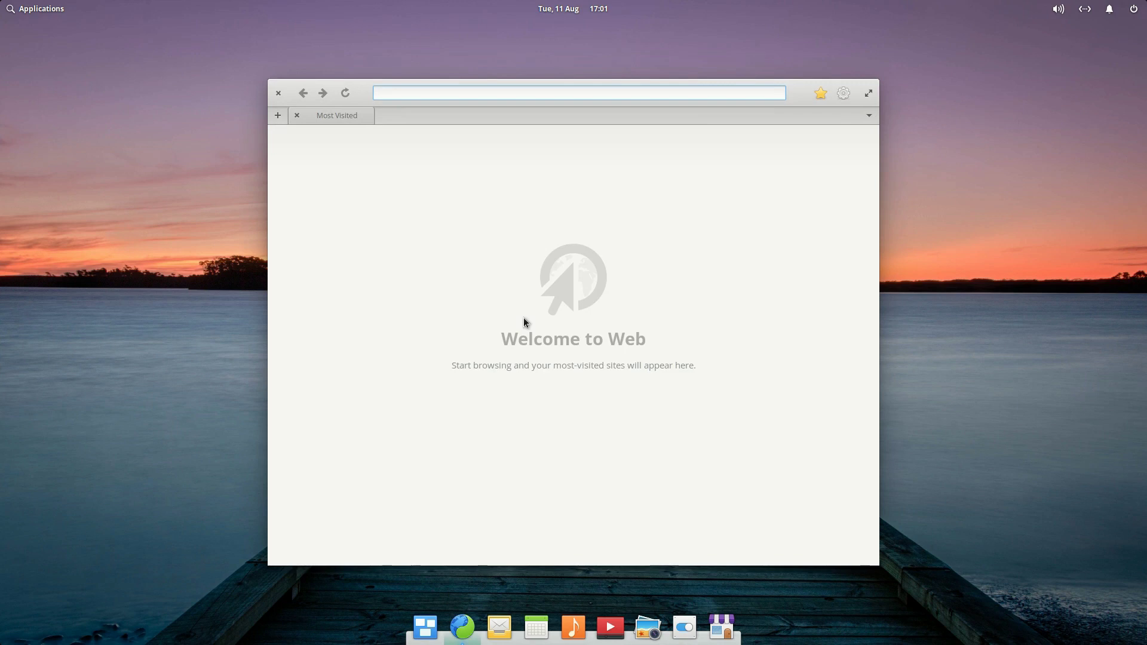
pyautogui.write('maketecheasier.com')
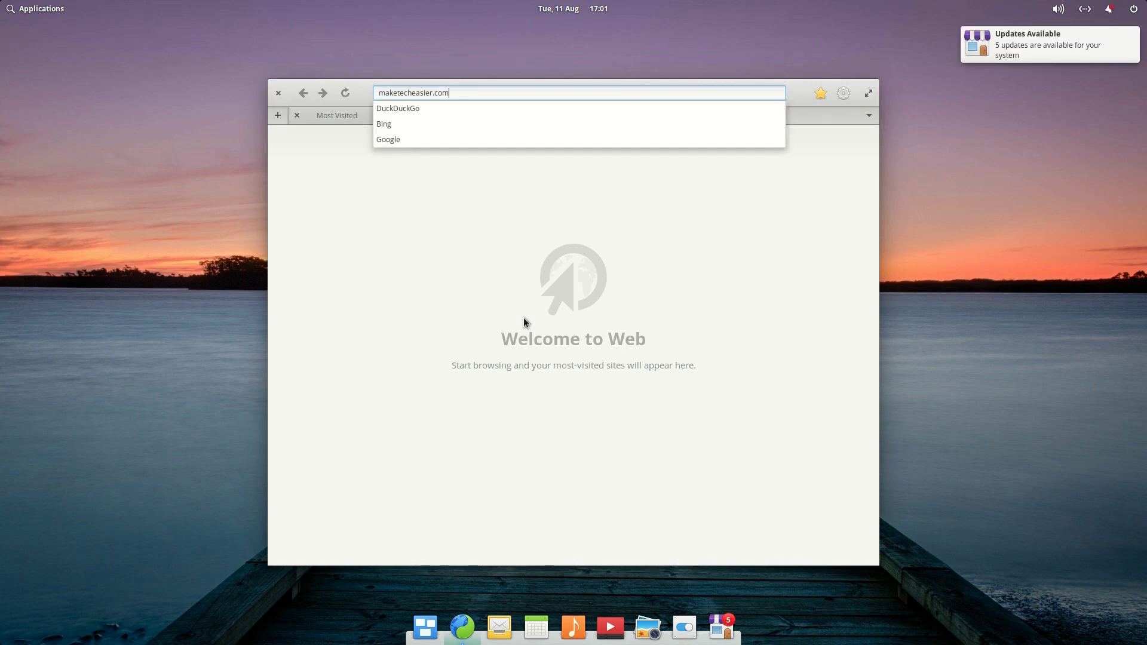
pyautogui.press('Return')
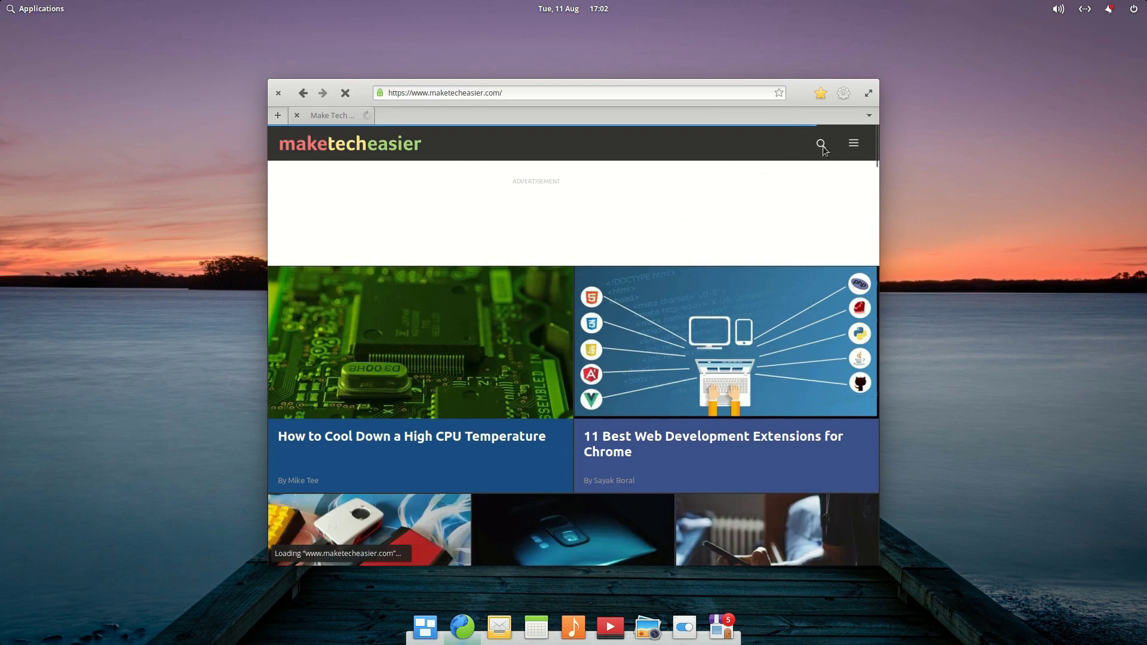
pyautogui.click(821, 143)
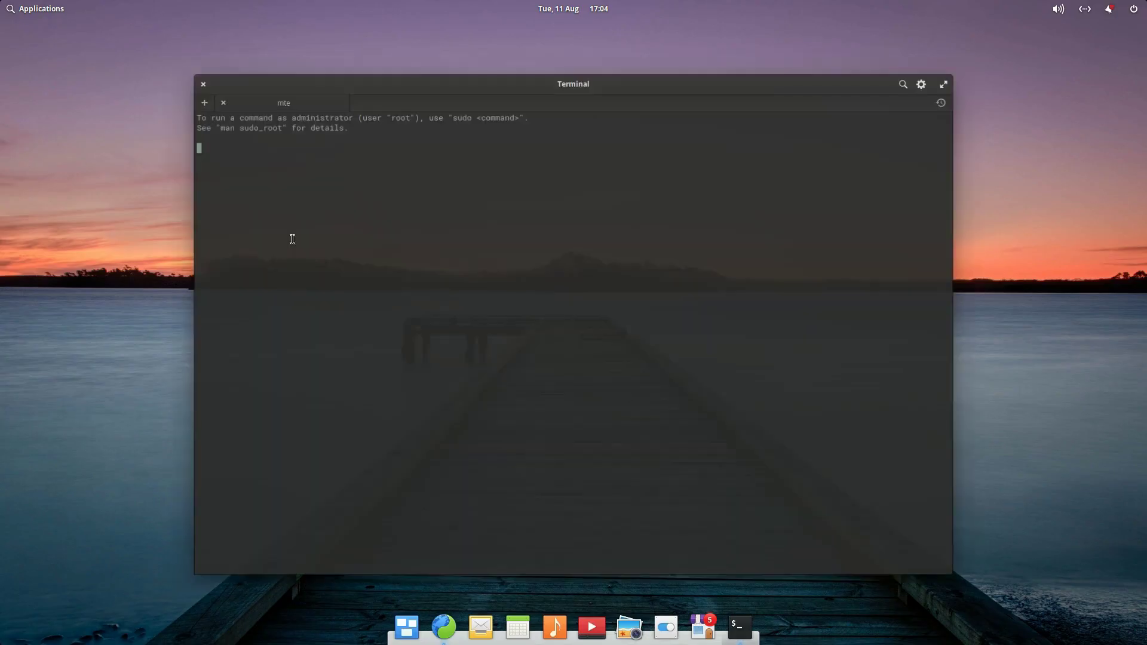
# - Paste and run plank --preferences in Terminal to open the dock preferences
pyautogui.rightClick(472, 174)
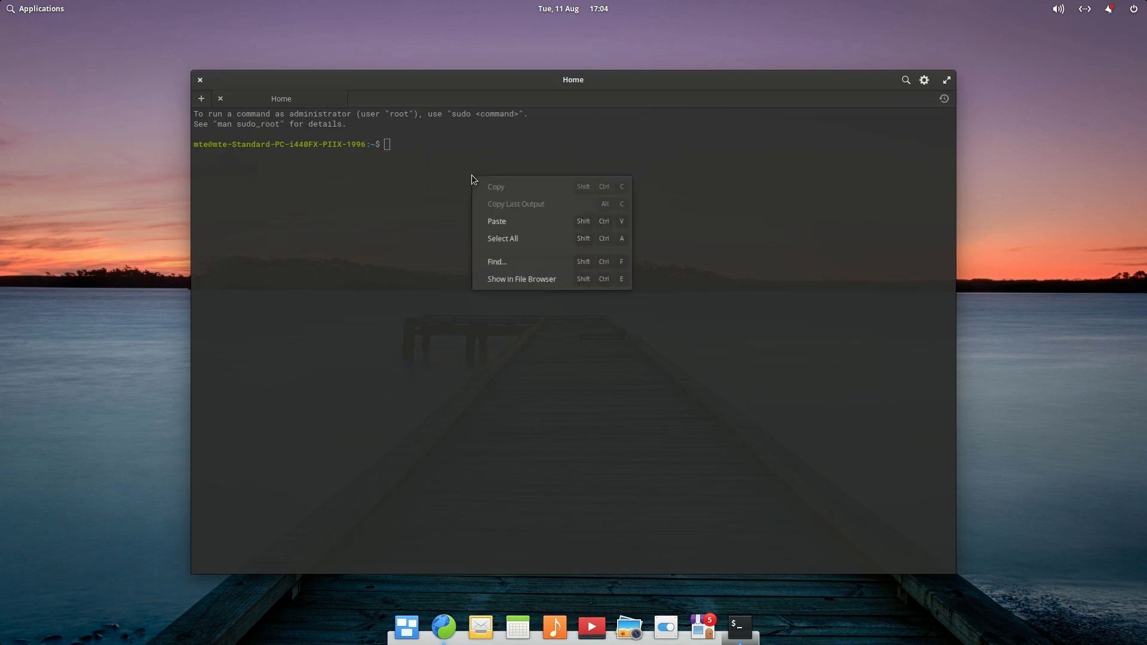
pyautogui.click(523, 220)
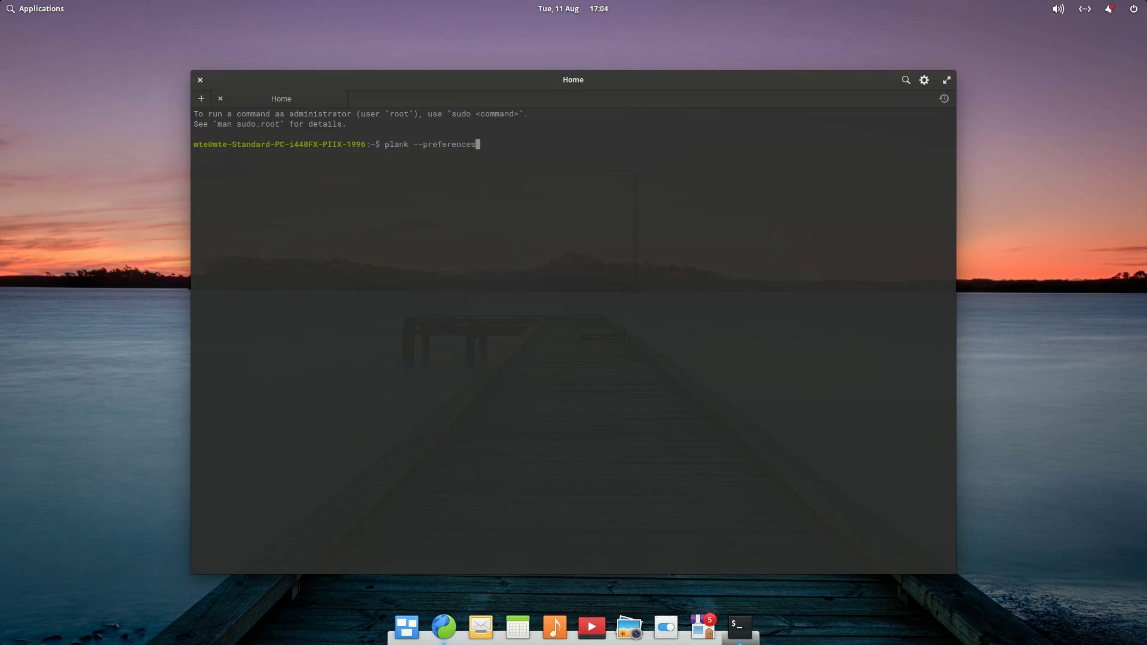
pyautogui.press('Return')
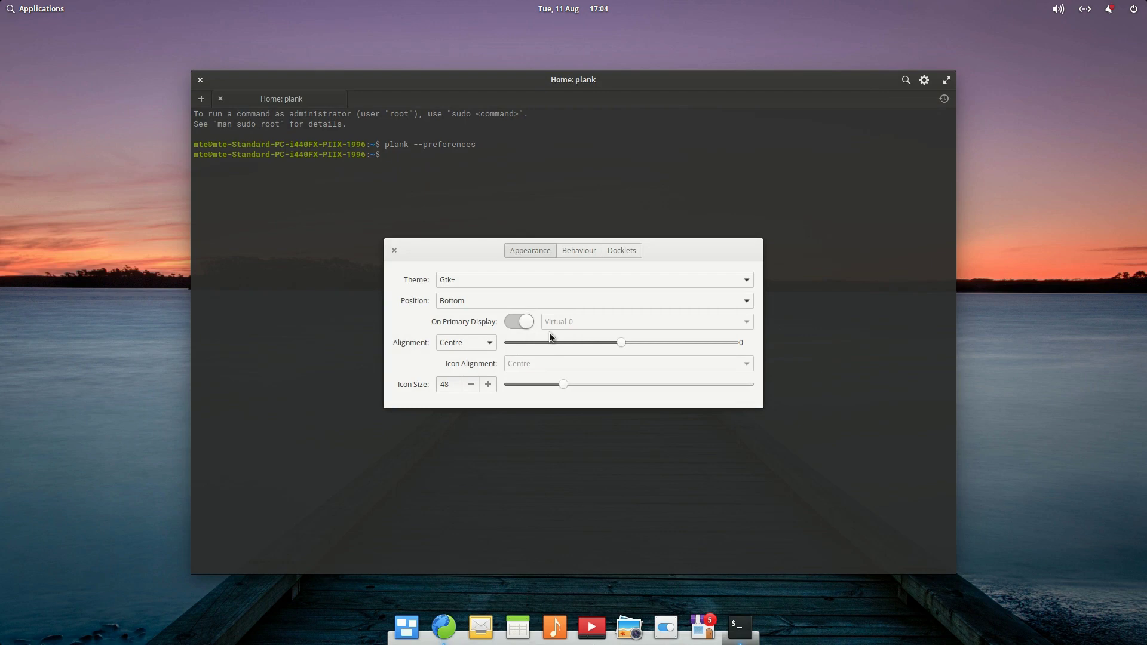
# - Preview the Matte, Default and Transparent dock themes, then set the theme back to Gtk+
pyautogui.click(501, 280)
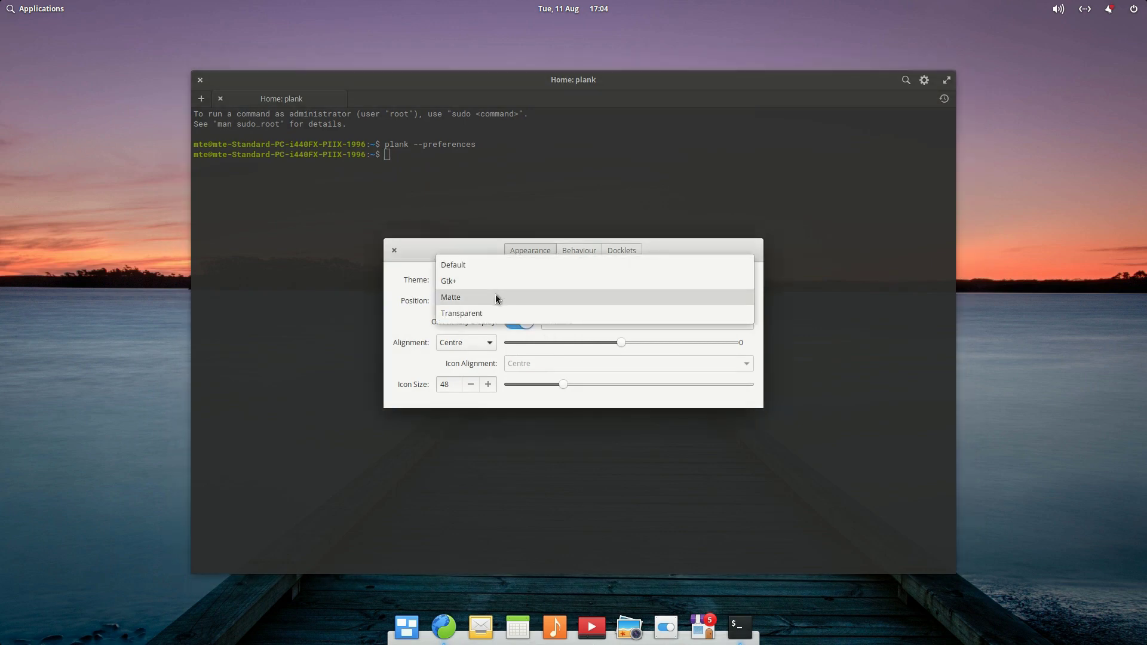
pyautogui.press('Escape')
pyautogui.press('Down')
pyautogui.click(493, 276)
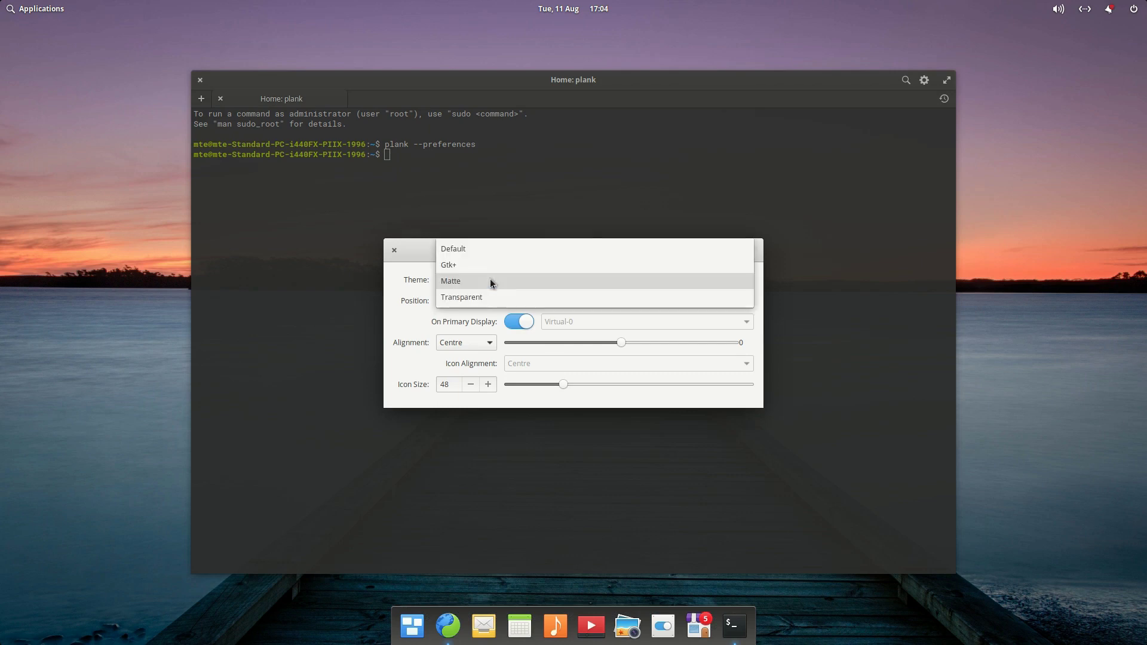
pyautogui.click(493, 250)
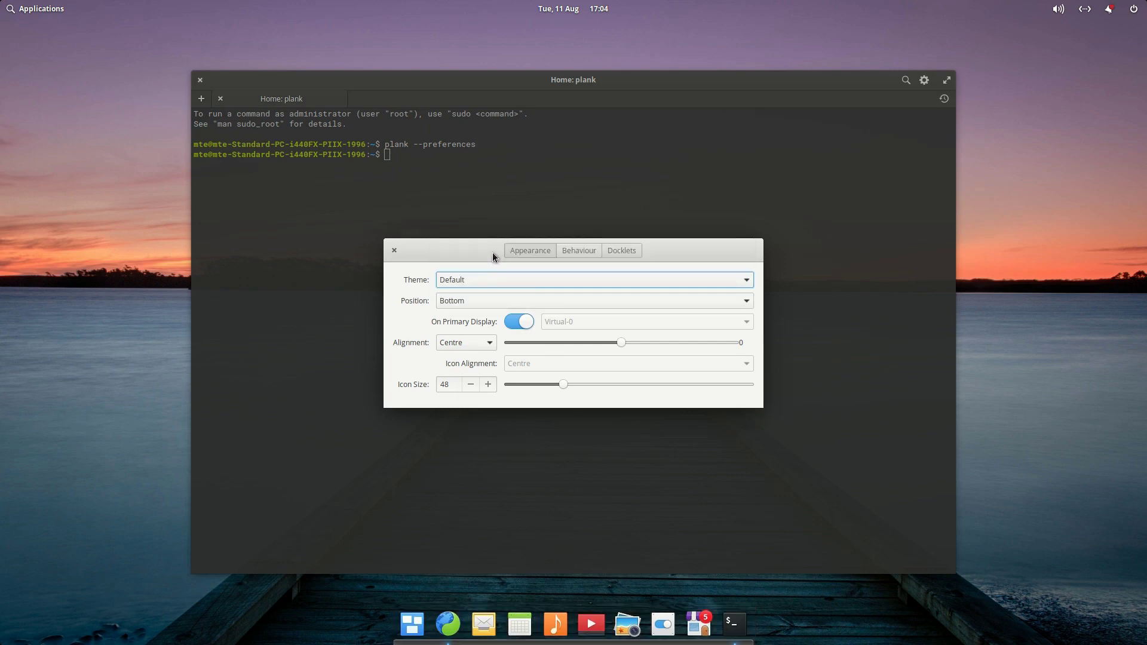
pyautogui.click(486, 278)
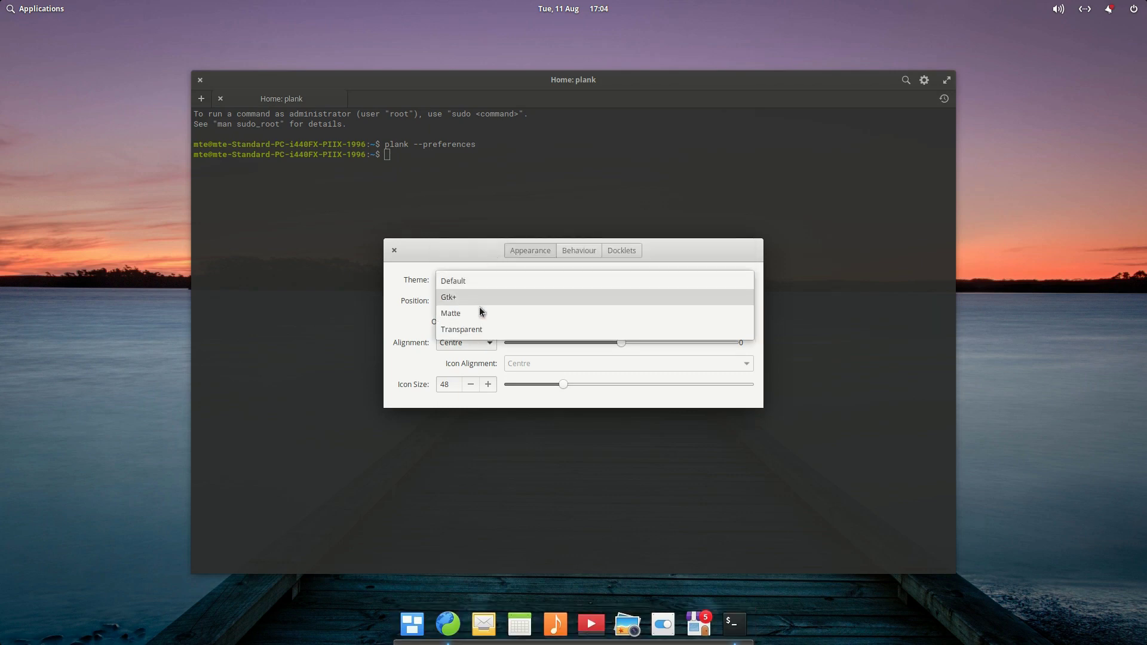
pyautogui.click(479, 328)
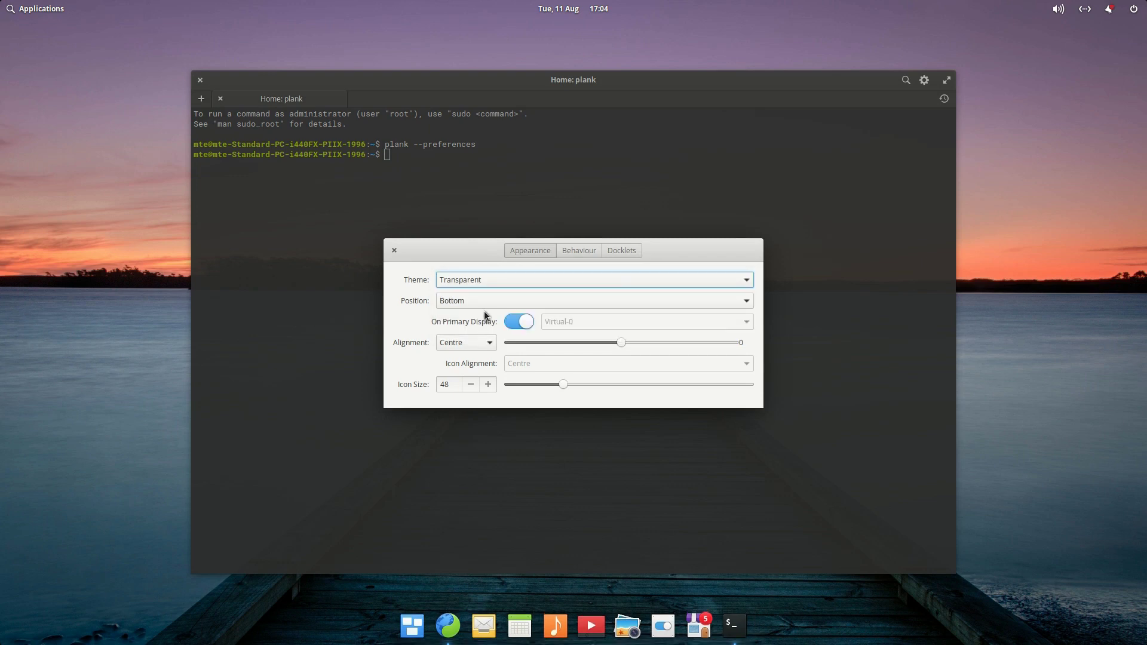
pyautogui.click(490, 279)
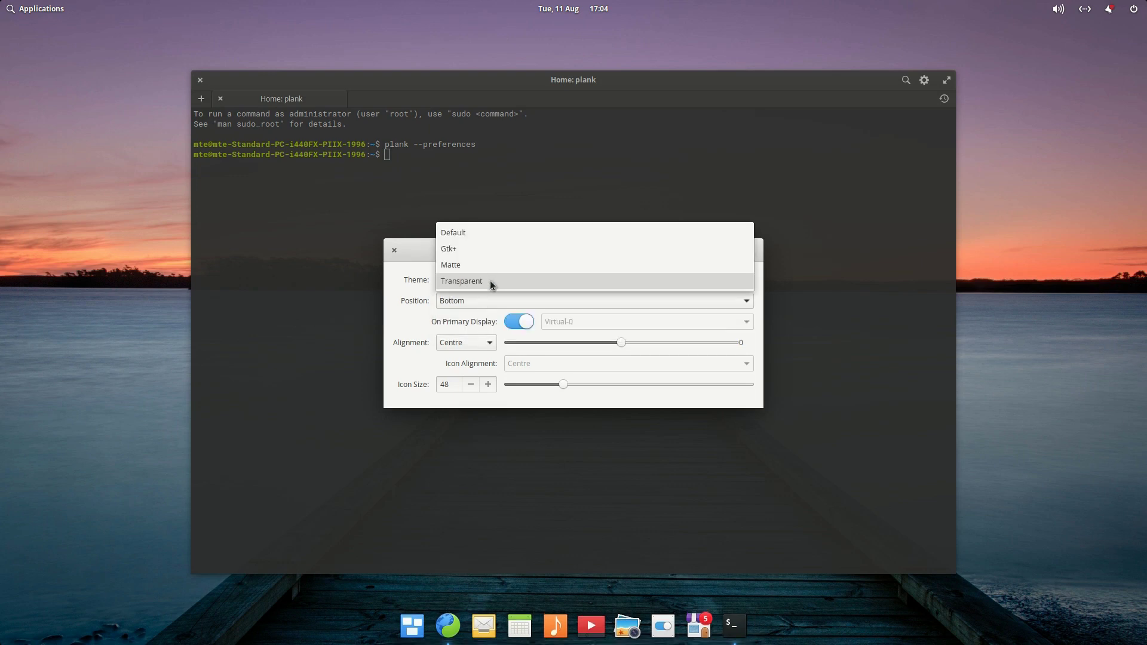
pyautogui.click(487, 250)
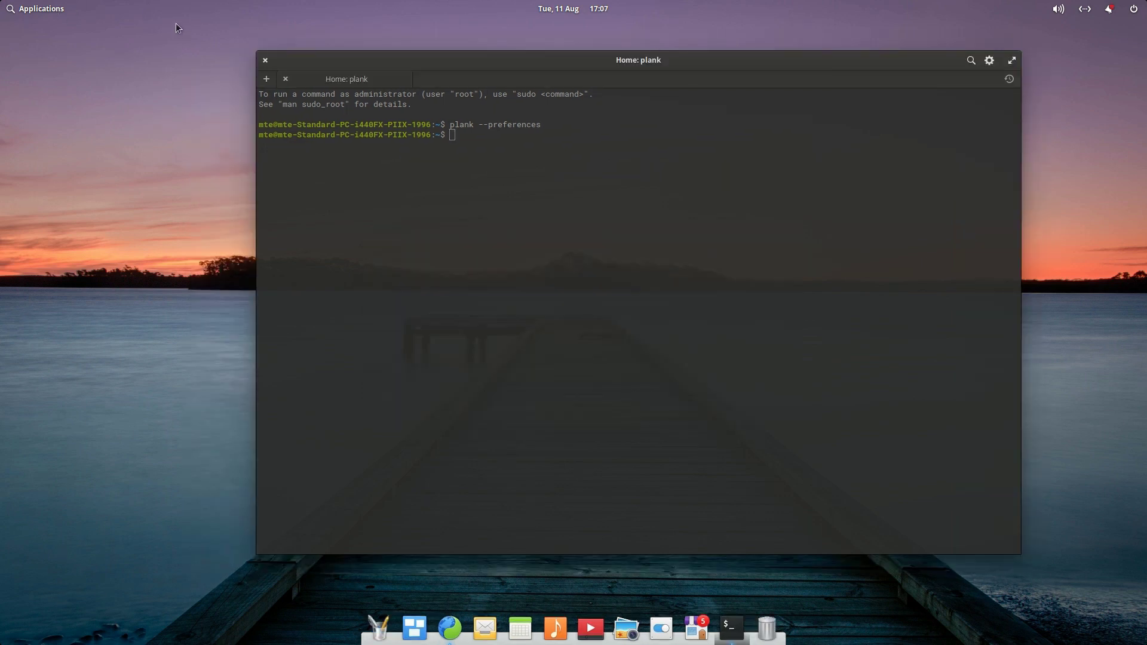
# - Open the Applications launcher, view apps by category, then switch back to the full app grid
pyautogui.press('super')
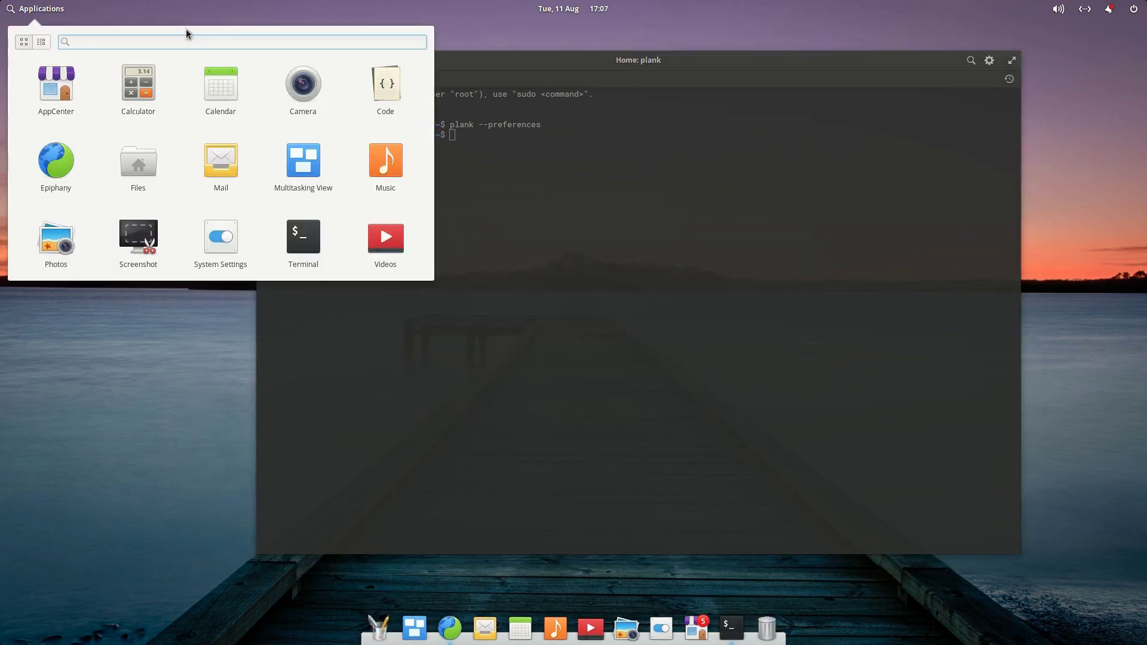
pyautogui.click(42, 43)
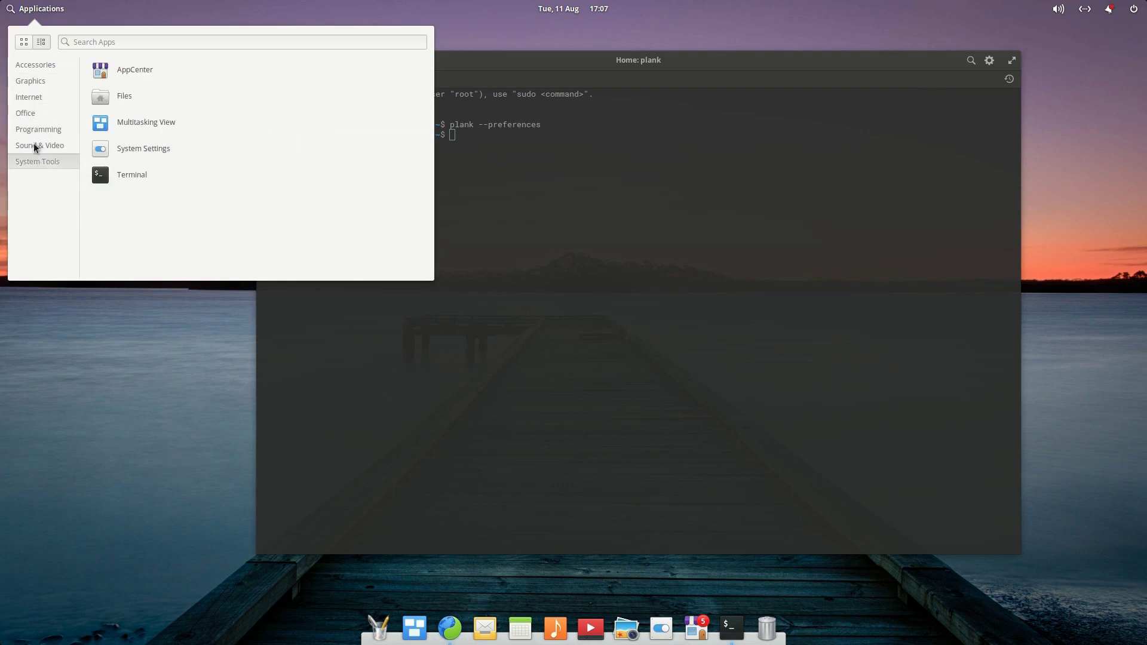
pyautogui.click(23, 41)
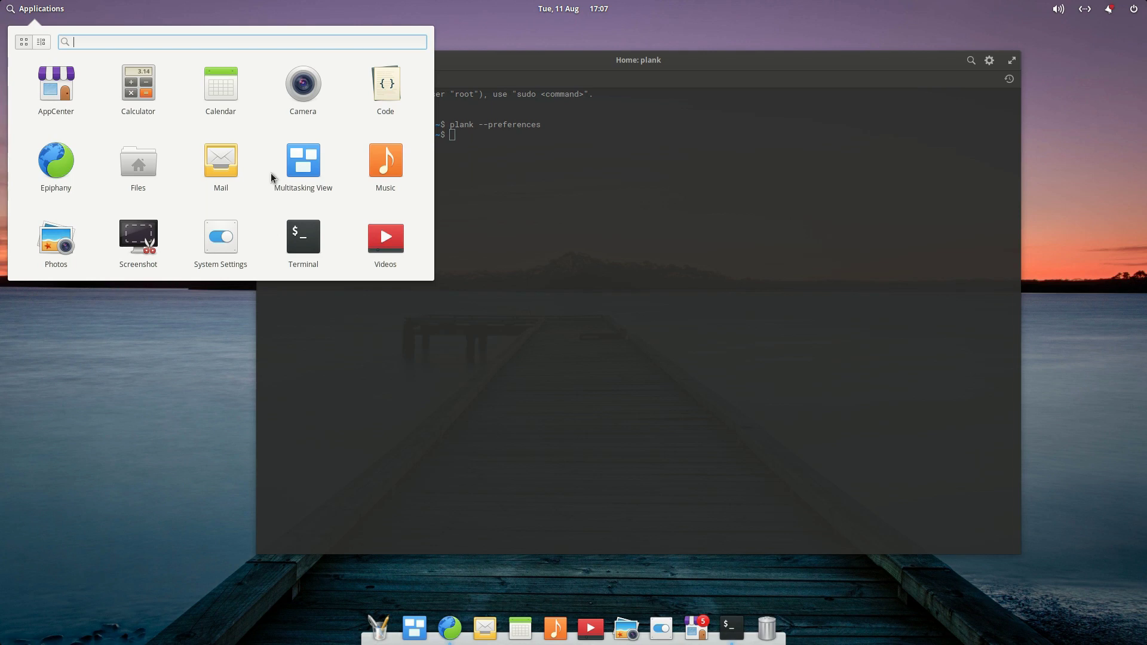
pyautogui.click(125, 166)
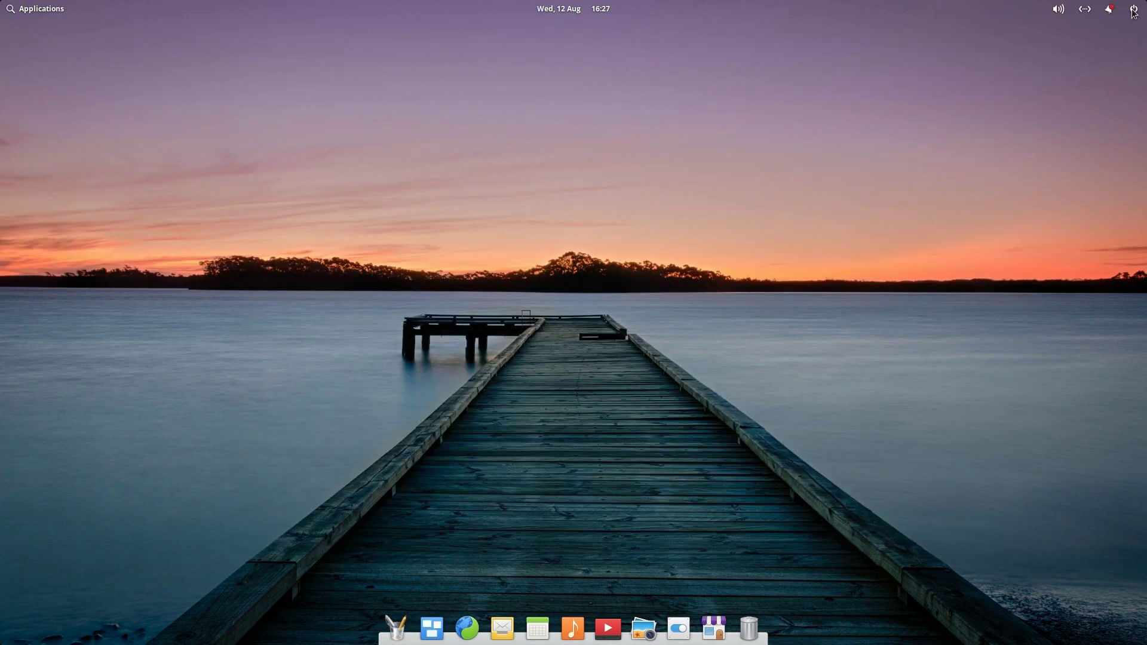
pyautogui.click(1108, 8)
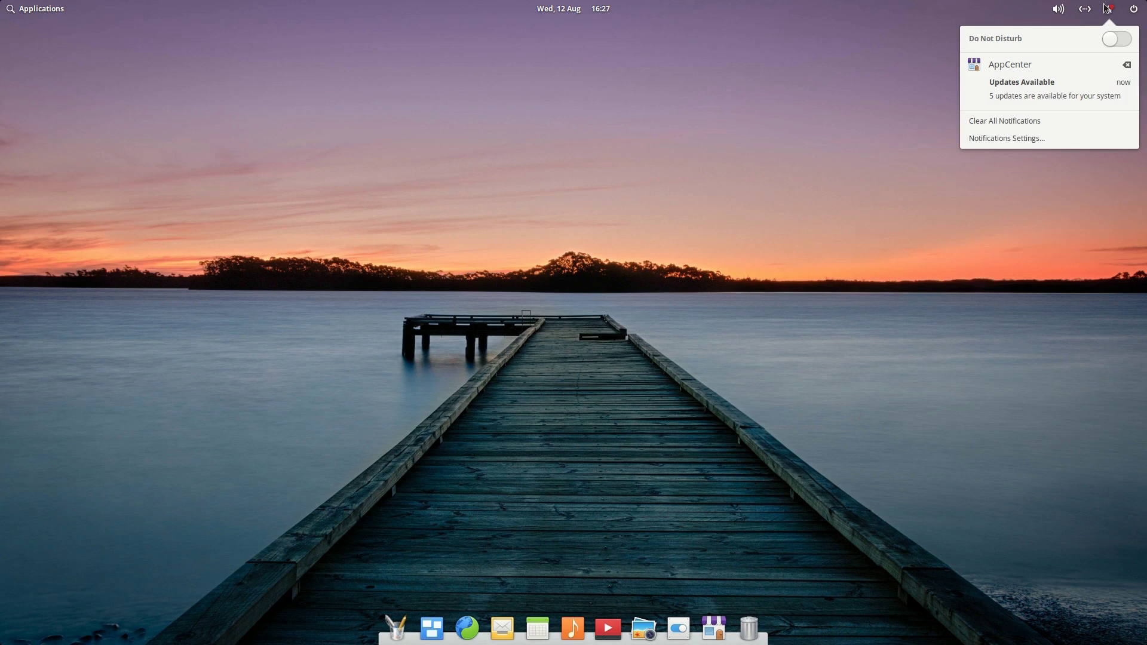
pyautogui.click(1059, 8)
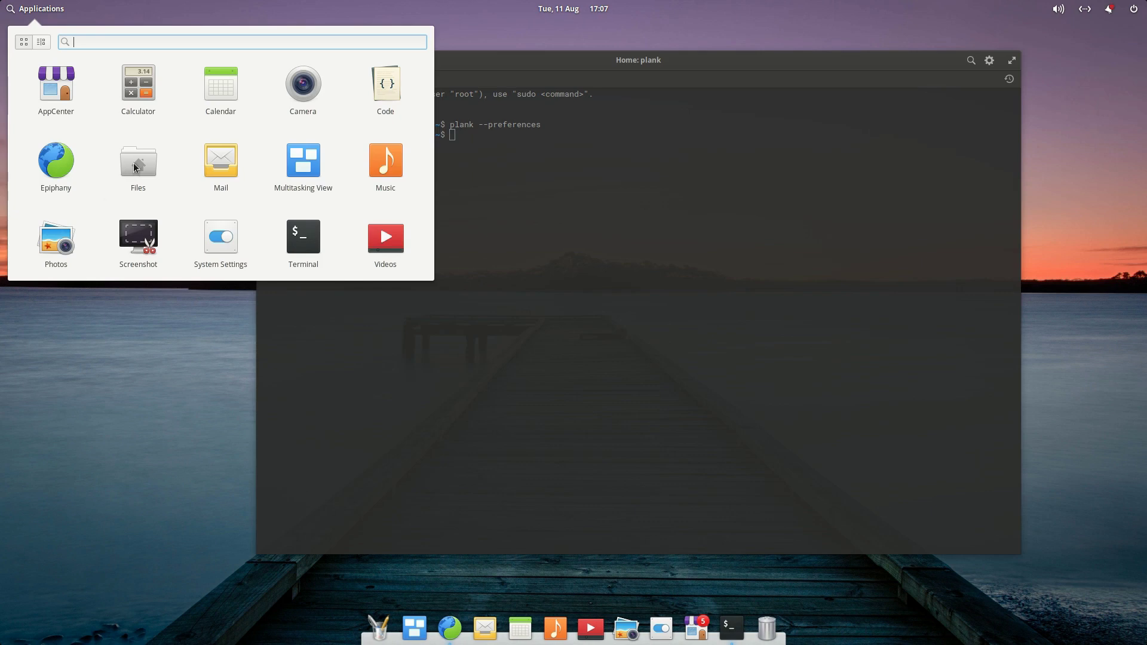
# - Open Files, move its window left, and browse the empty Documents folder
pyautogui.click(134, 162)
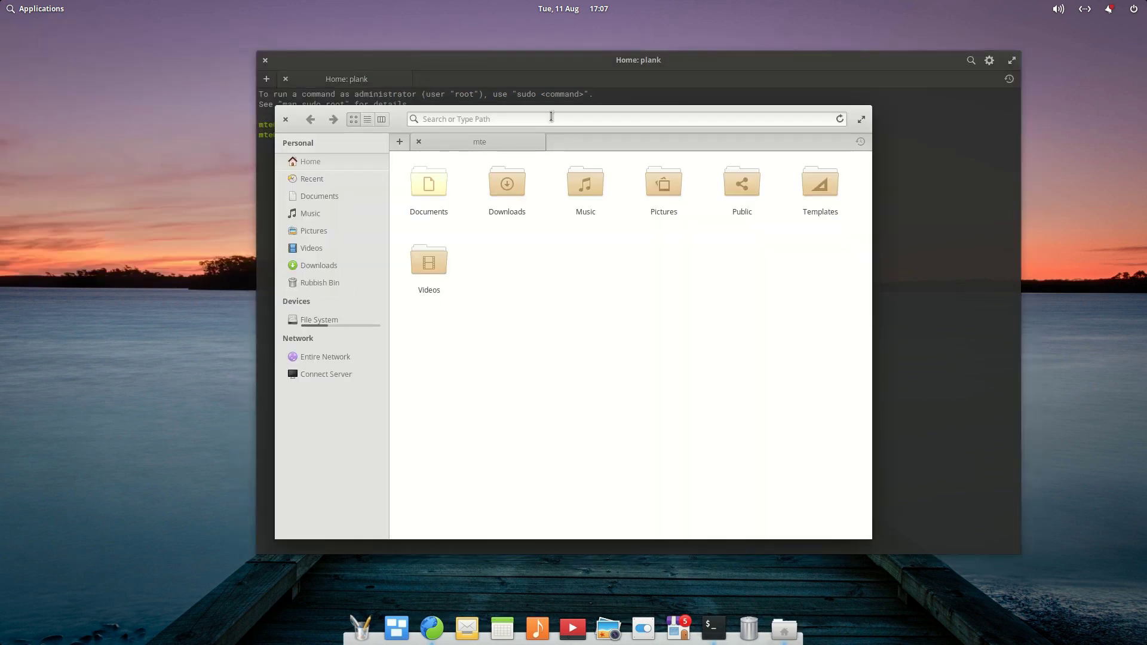
pyautogui.moveTo(579, 115); pyautogui.dragTo(371, 150)
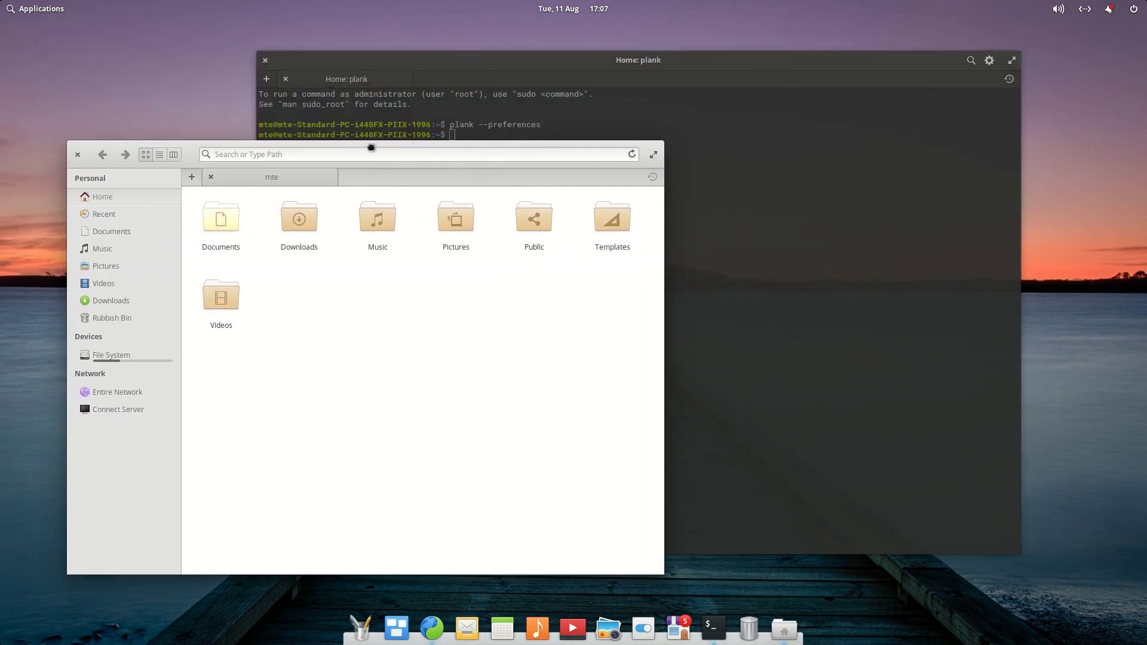
pyautogui.click(104, 231)
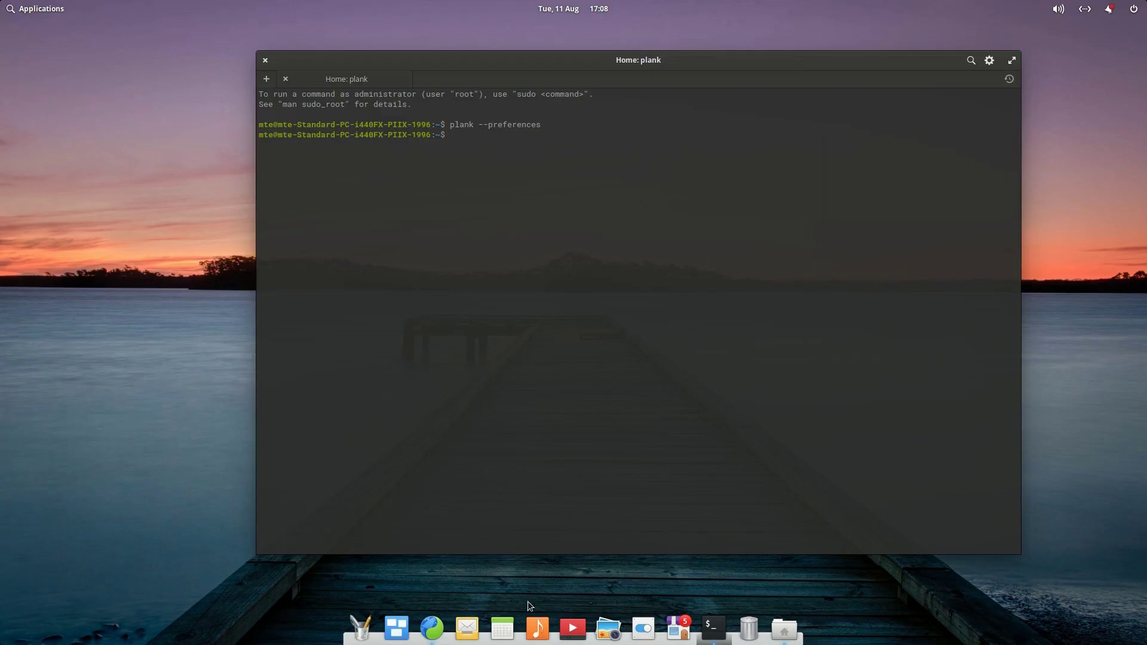
# - Open Calendar and step forward to November 2020, then back to August 2020
pyautogui.click(500, 634)
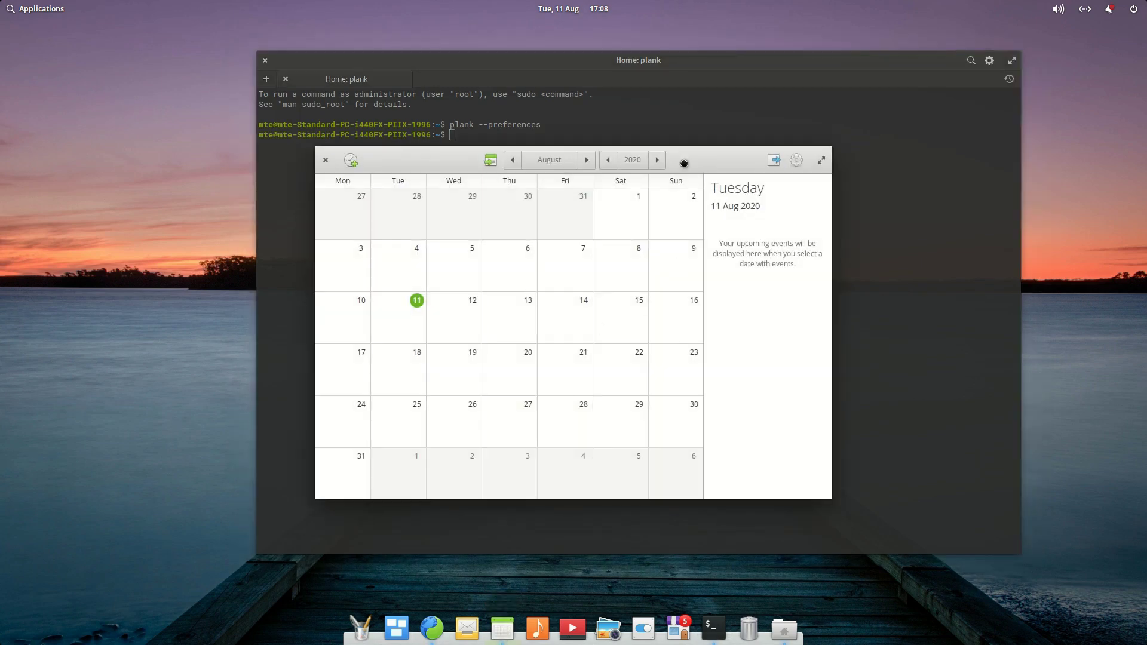
pyautogui.moveTo(687, 164); pyautogui.dragTo(510, 183)
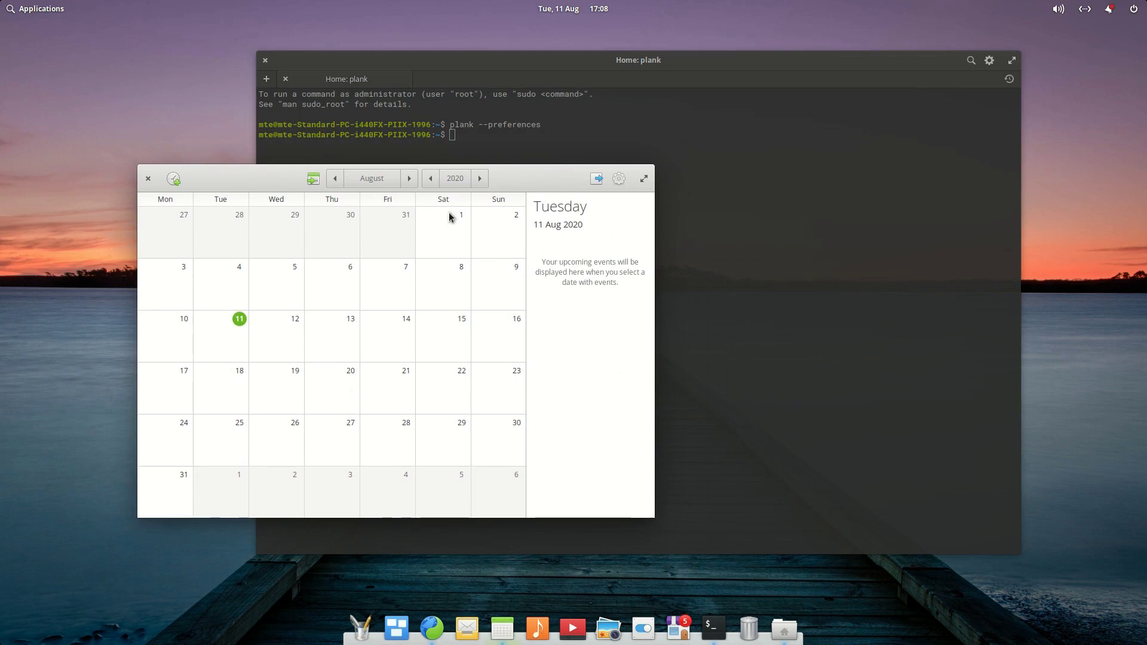
pyautogui.click(410, 182)
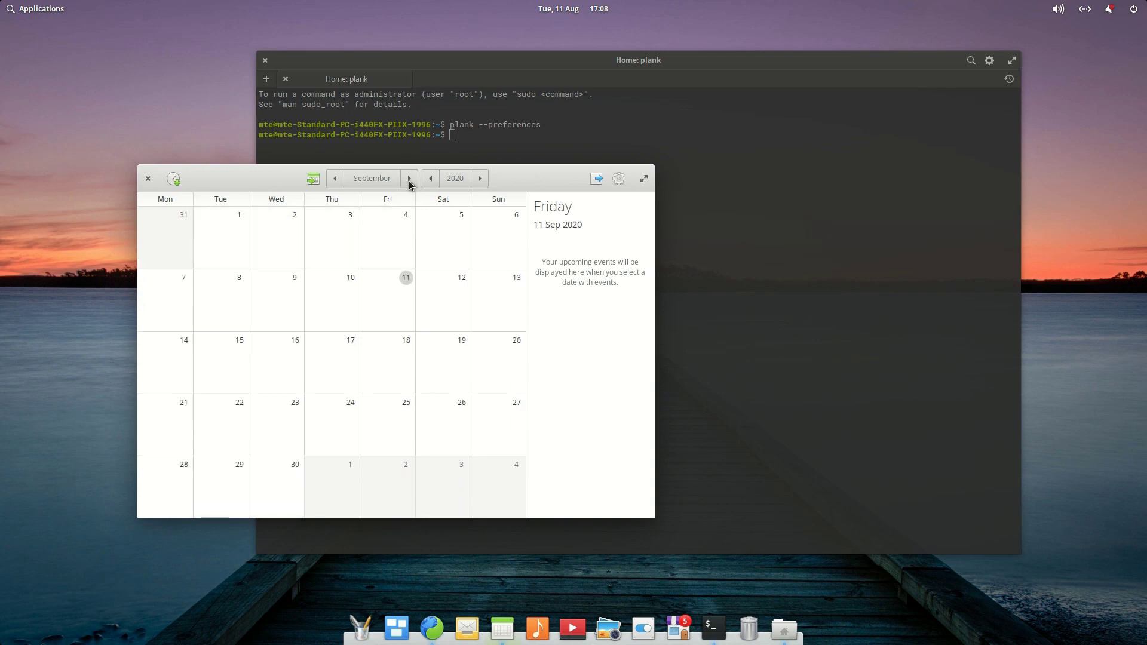
pyautogui.click(410, 182)
pyautogui.click(410, 182)
pyautogui.click(333, 181)
pyautogui.click(333, 180)
pyautogui.click(333, 180)
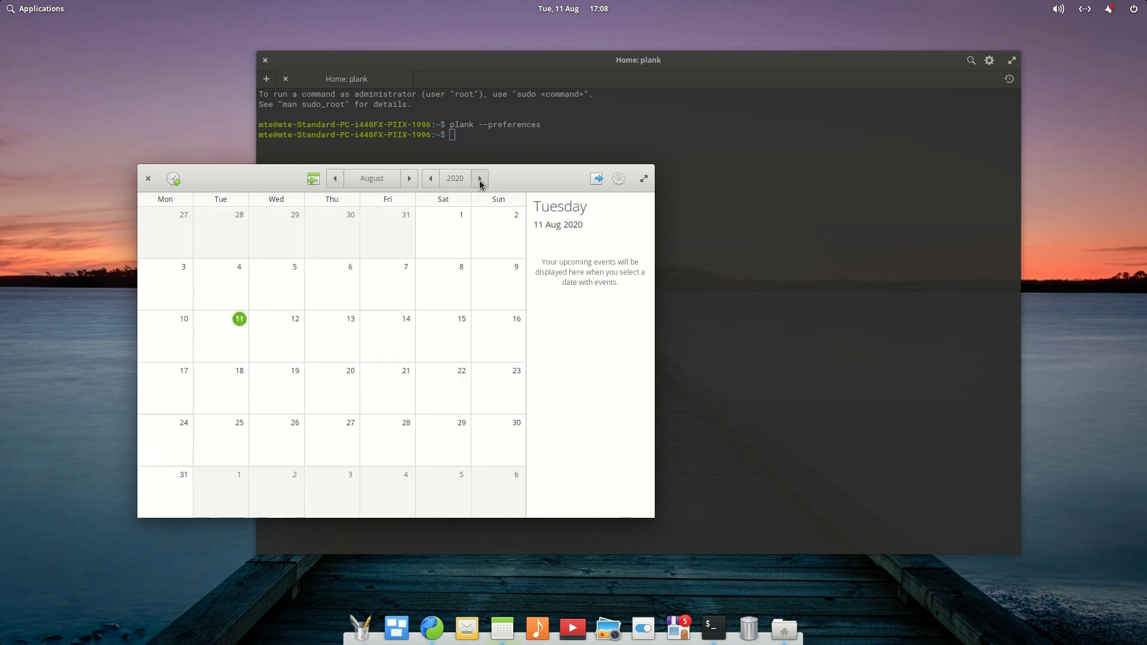
# - Move the calendar forward two years and back again to 2020
pyautogui.click(480, 178)
pyautogui.click(479, 179)
pyautogui.click(480, 178)
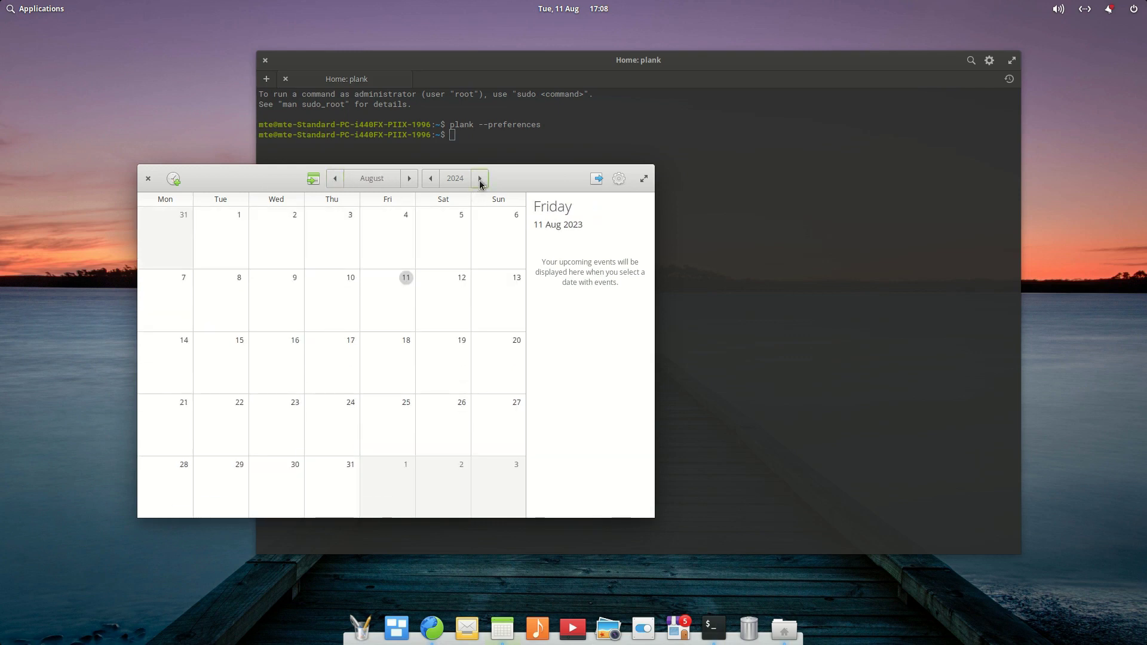
pyautogui.click(431, 178)
pyautogui.click(430, 179)
pyautogui.click(430, 178)
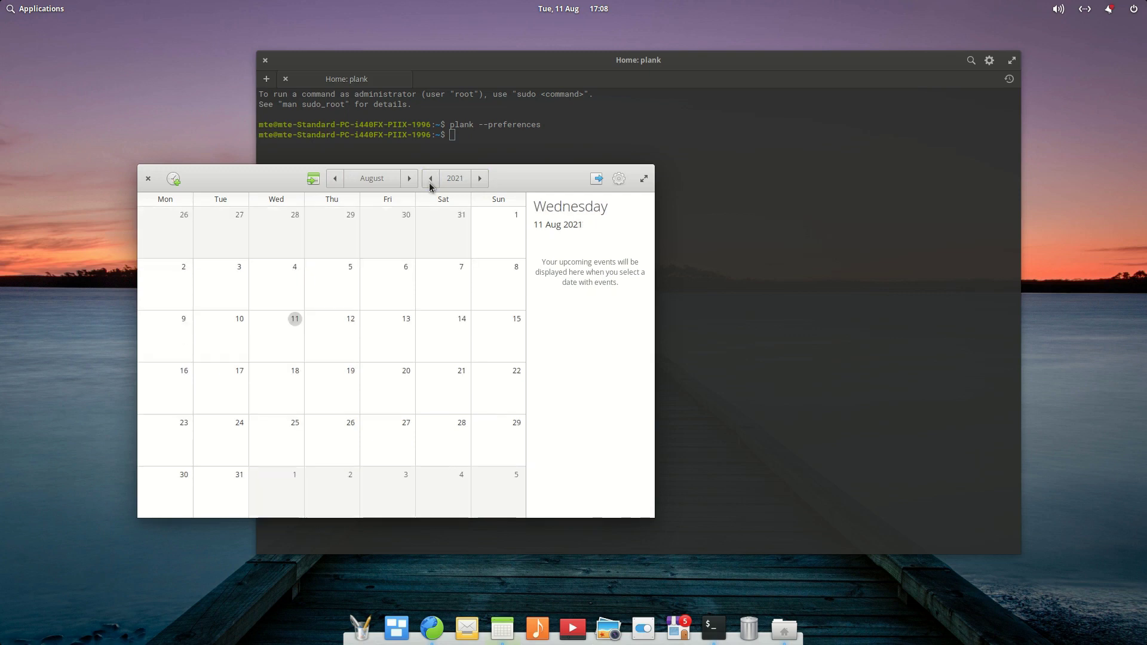
pyautogui.click(430, 179)
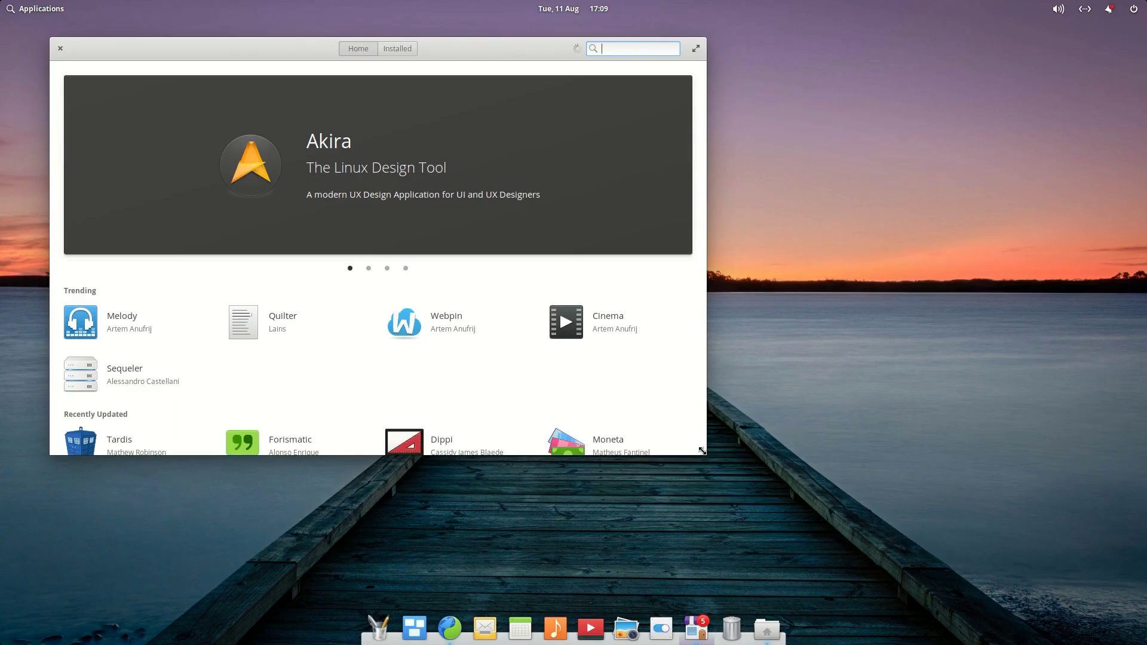
# - Enlarge AppCenter, scroll down to open the Games category, then show the applications menu
pyautogui.moveTo(702, 451); pyautogui.dragTo(812, 598)
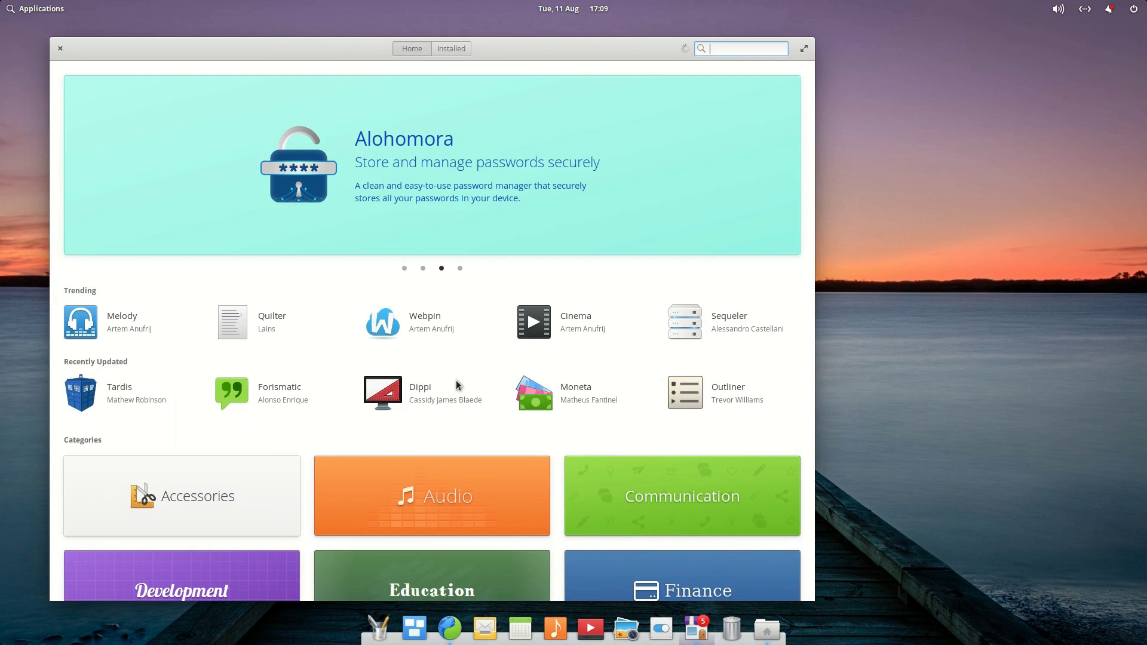
pyautogui.scroll(-5, 456, 381)
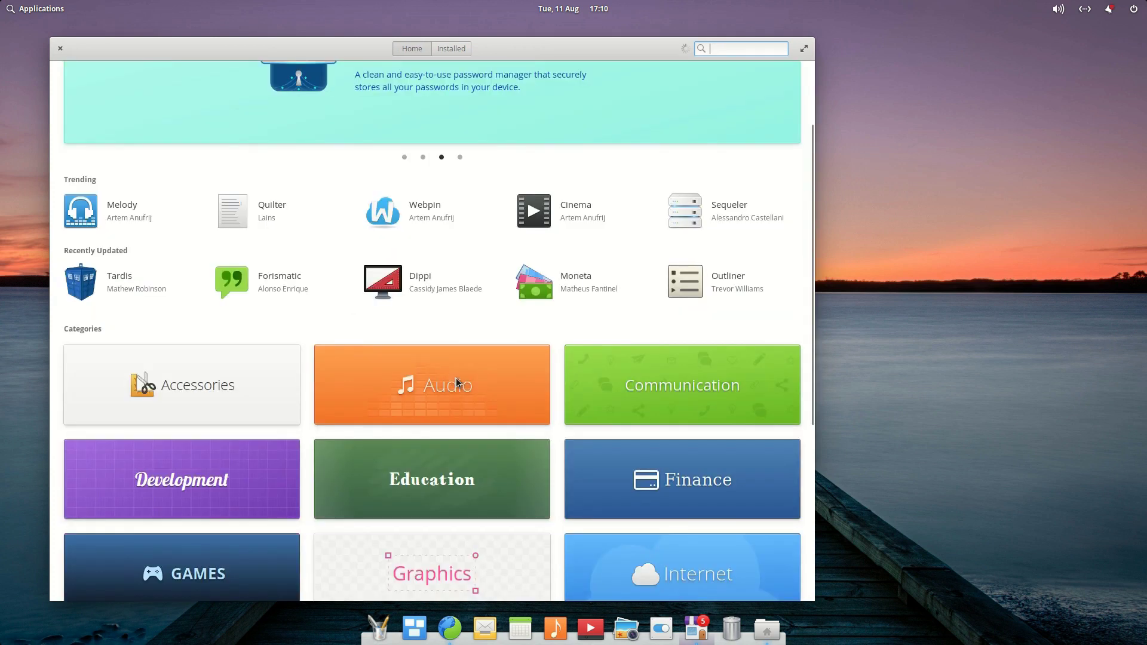
pyautogui.scroll(-1, 457, 381)
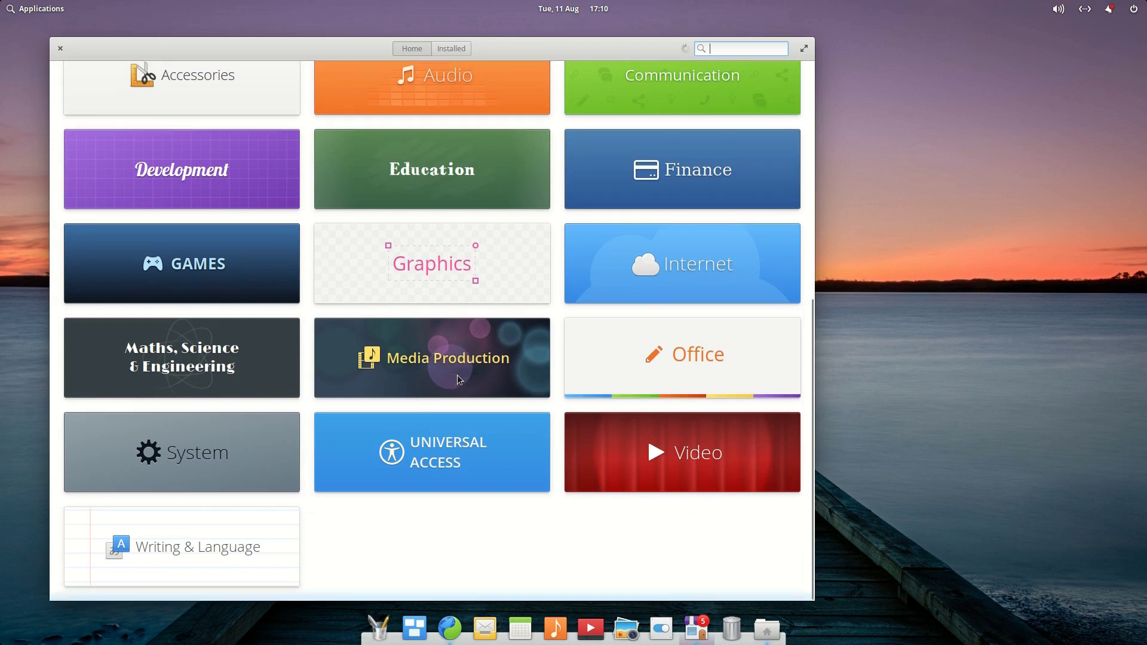
pyautogui.scroll(3, 457, 376)
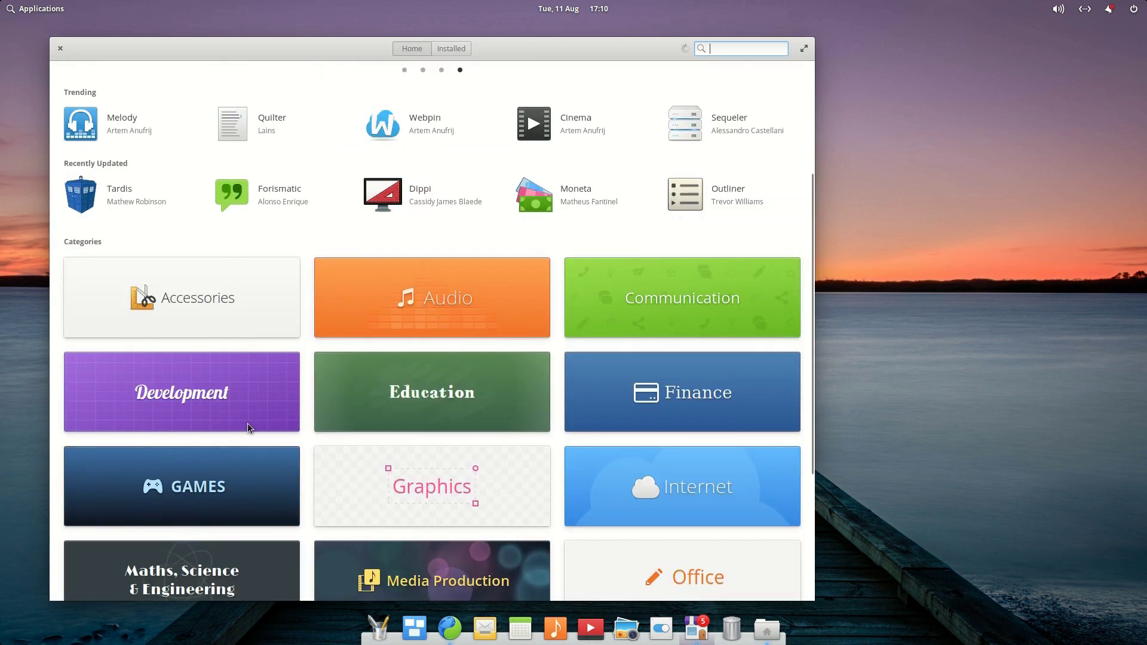
pyautogui.scroll(-1, 248, 423)
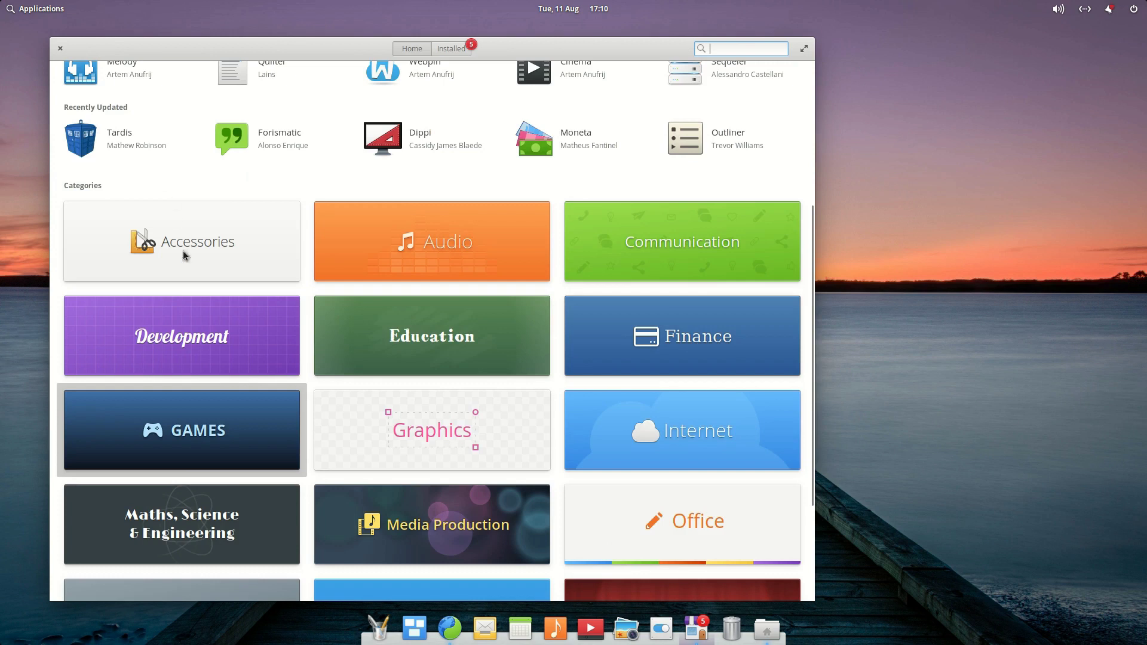
pyautogui.click(175, 424)
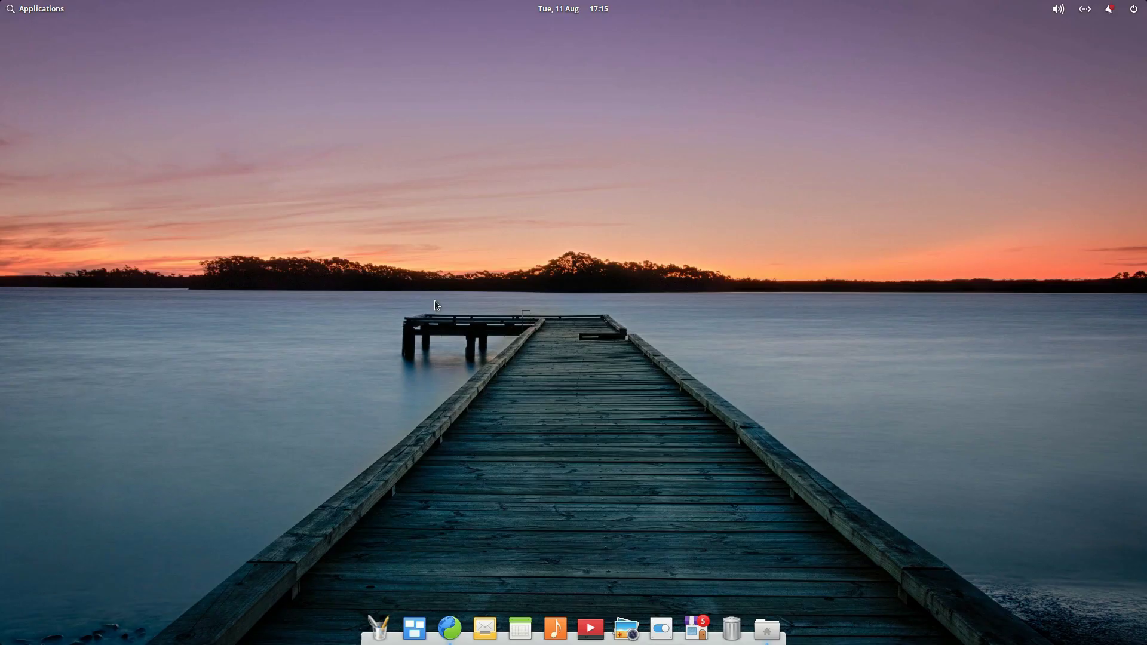
pyautogui.press('super')
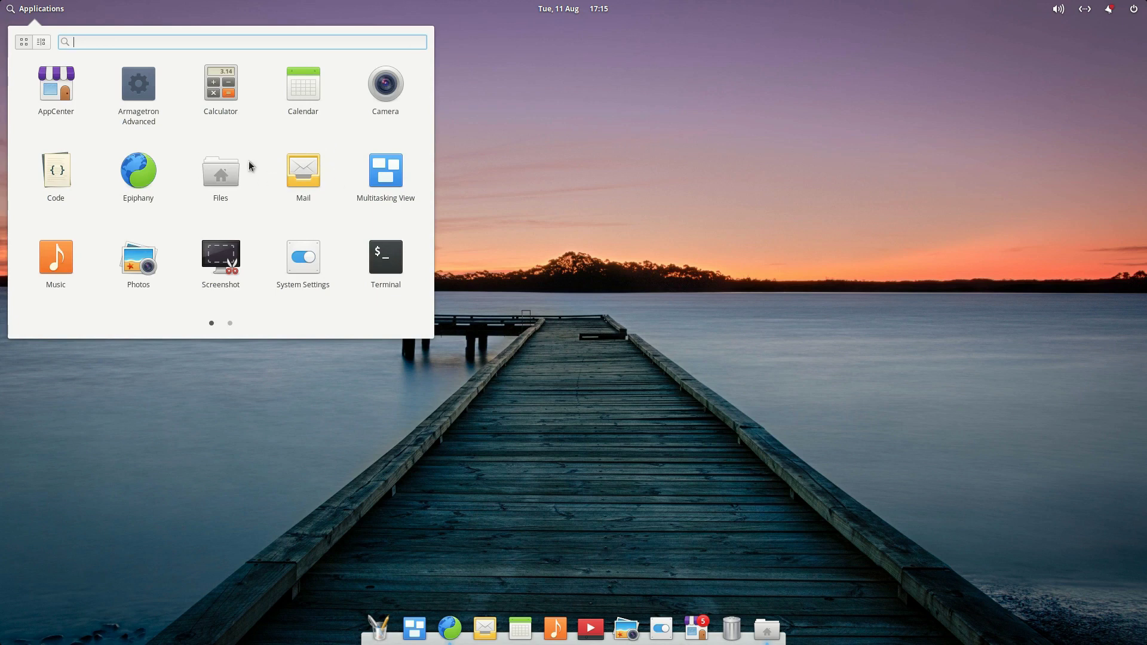
# - Create a new Code document in an enlarged window and paste the paragraph praising the editor
pyautogui.click(74, 170)
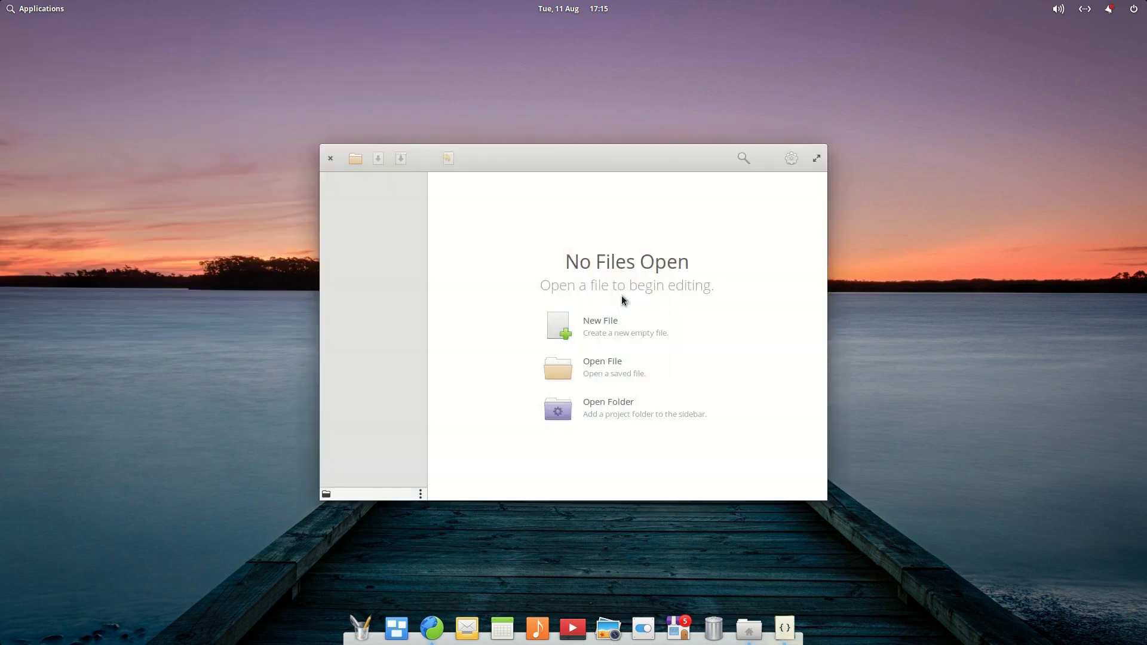
pyautogui.moveTo(605, 168); pyautogui.dragTo(641, 120)
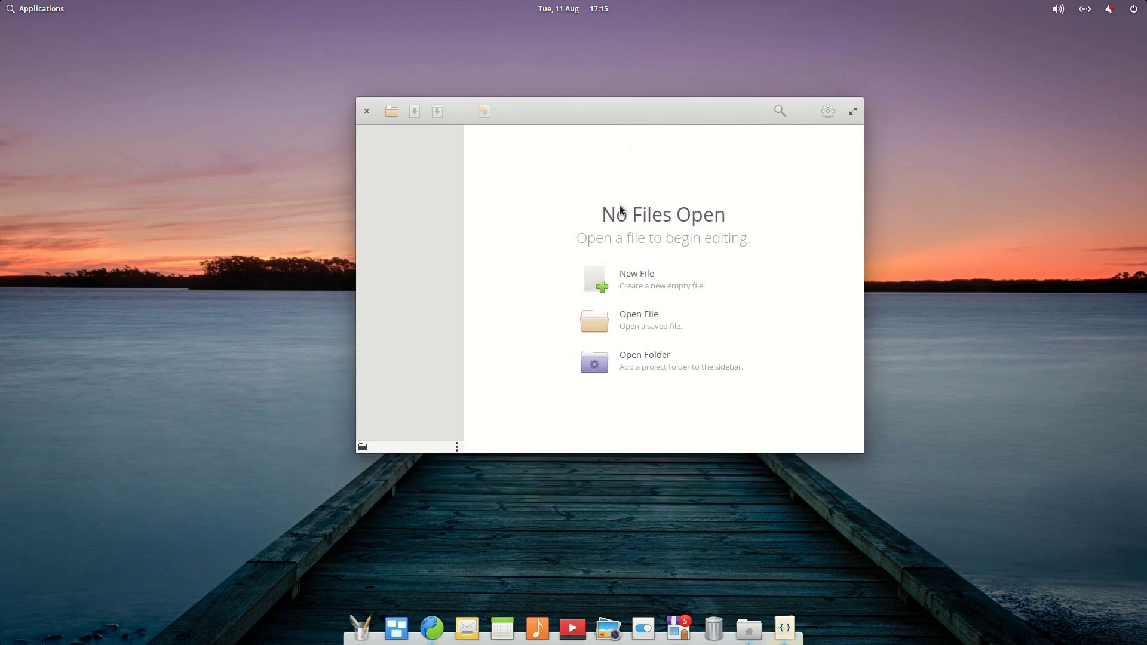
pyautogui.click(584, 267)
pyautogui.moveTo(721, 111); pyautogui.dragTo(656, 75)
pyautogui.moveTo(795, 414); pyautogui.dragTo(839, 553)
pyautogui.write('The Pantheon Code app is one of the cleanest, simplest text editors I’ve ever used. It’s beautiful and provides you with all the options or choices you could want in a basic text editor. You can choose a language or framework, the number of spaces you want in your tabs, and also the lines and characters to jump to in the top menu. It’s the perfect GUI text editor, and it allows for as much modularity as you would want without impeding your work.')
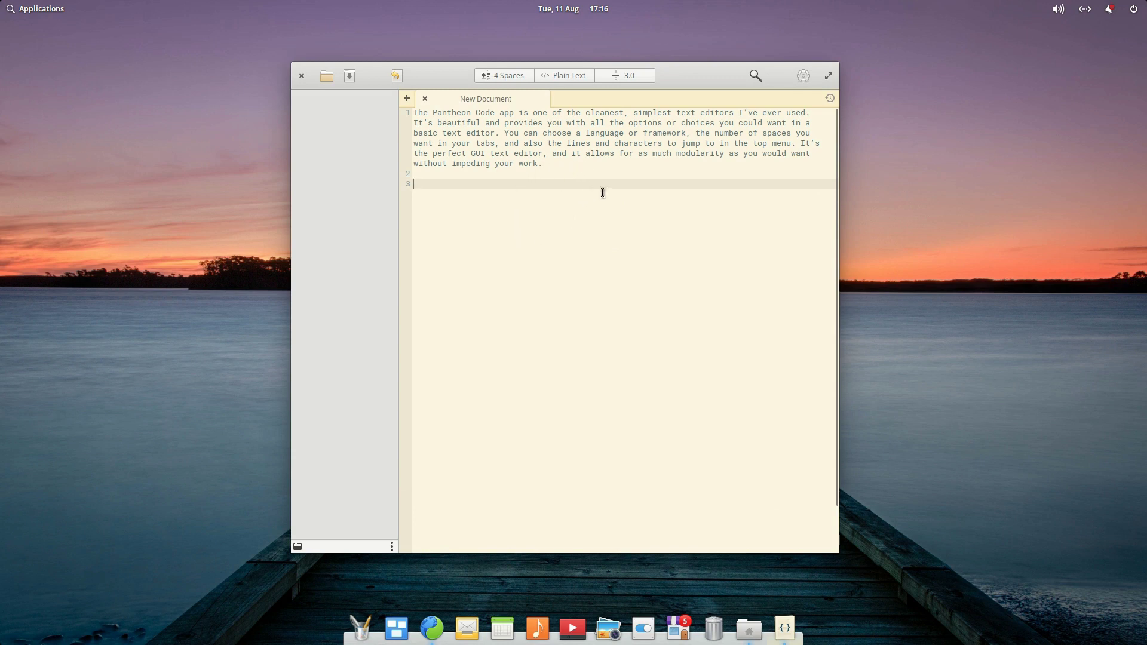
pyautogui.click(525, 144)
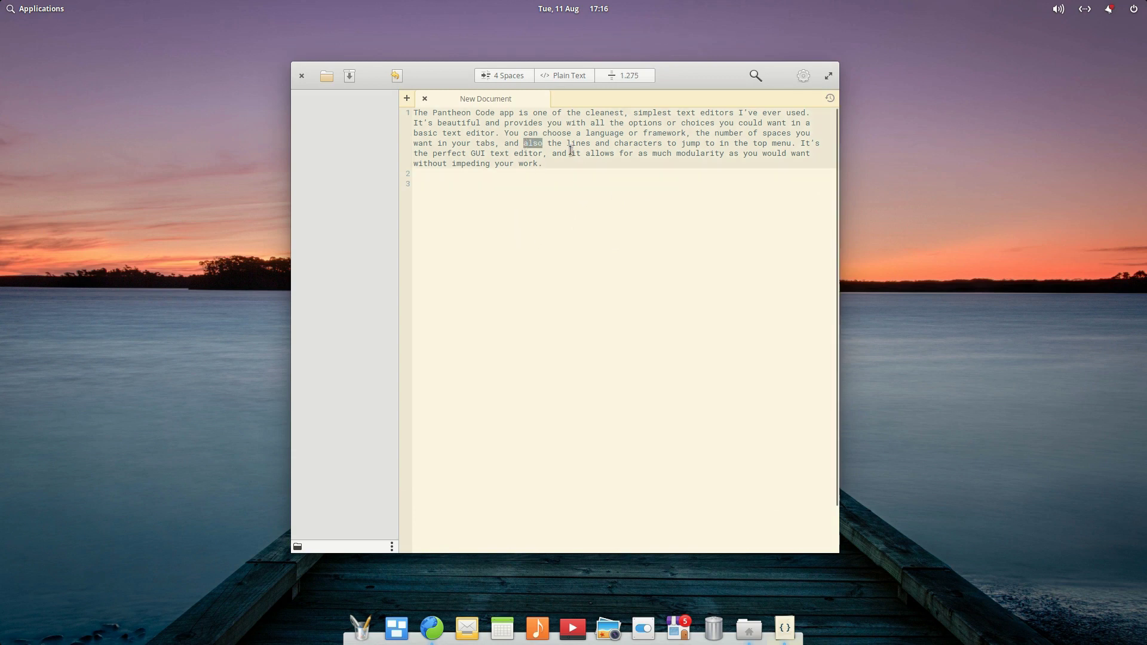
pyautogui.click(630, 233)
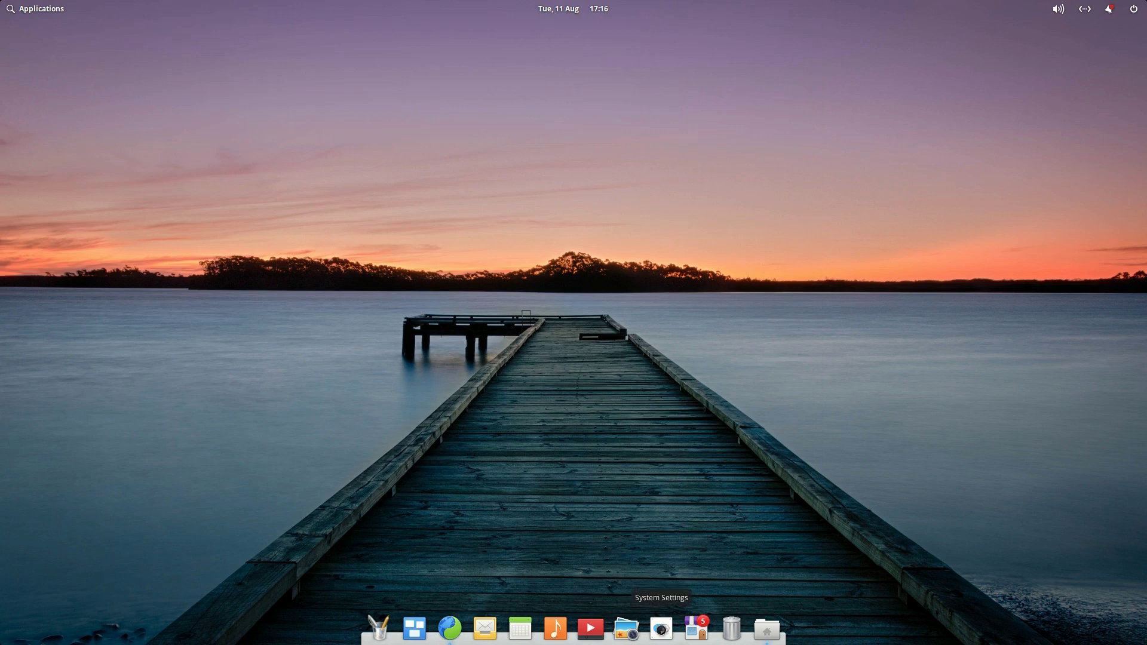
# - Check the Applications and Desktop wallpaper pages in System Settings, returning to the overview each time
pyautogui.click(660, 626)
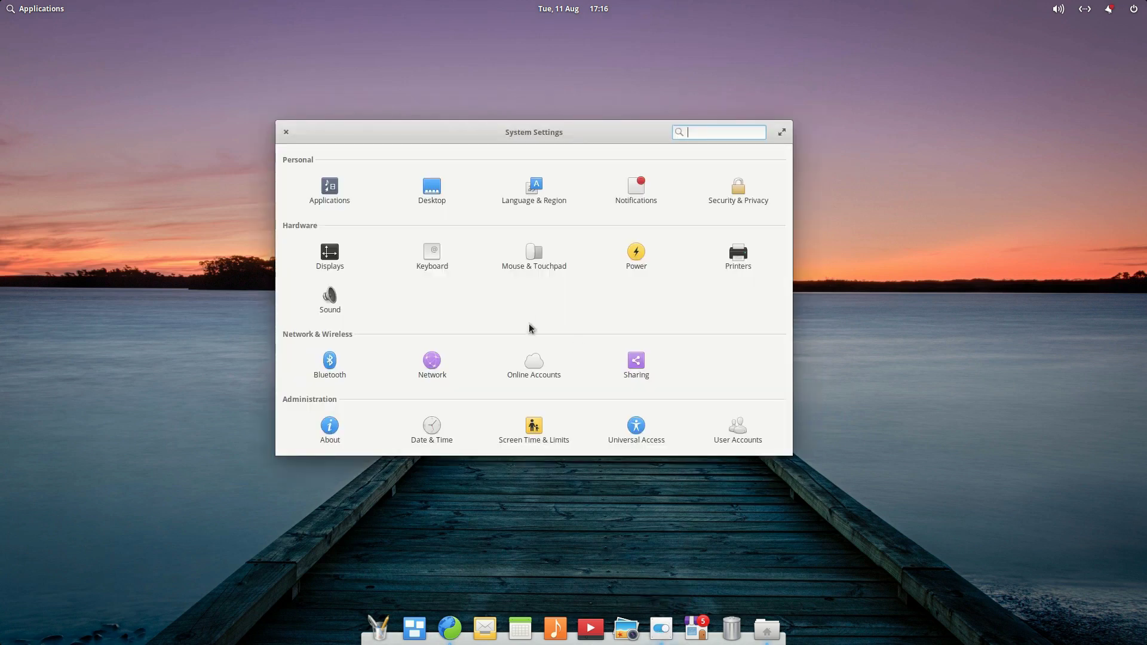
pyautogui.click(333, 189)
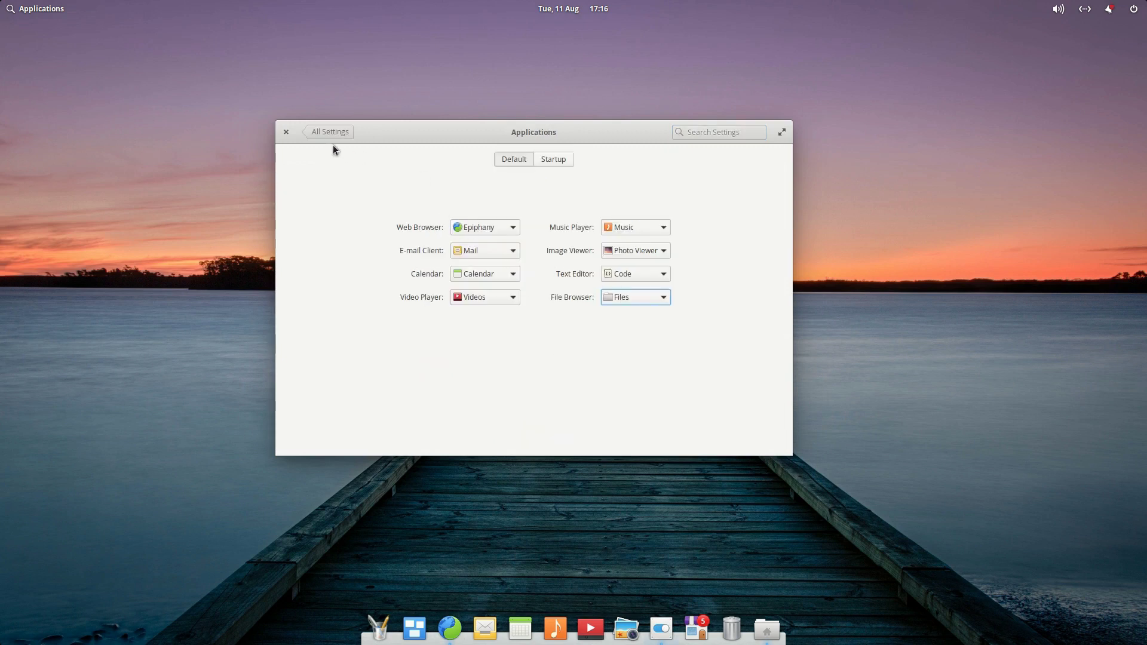
pyautogui.click(328, 131)
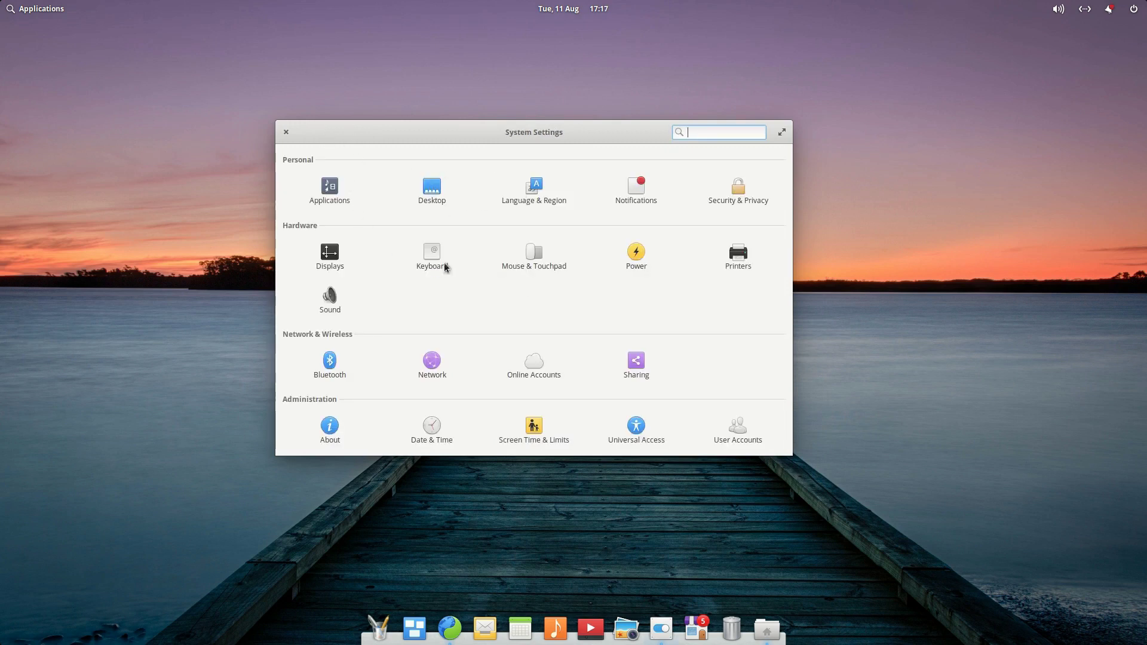
pyautogui.click(436, 191)
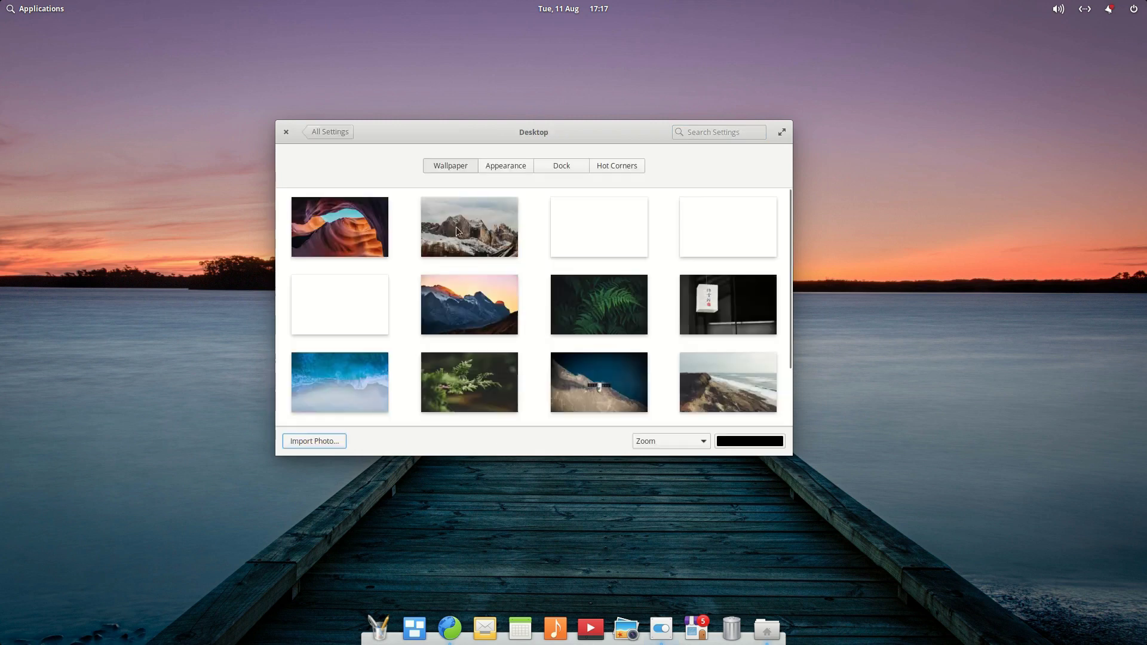
pyautogui.click(325, 132)
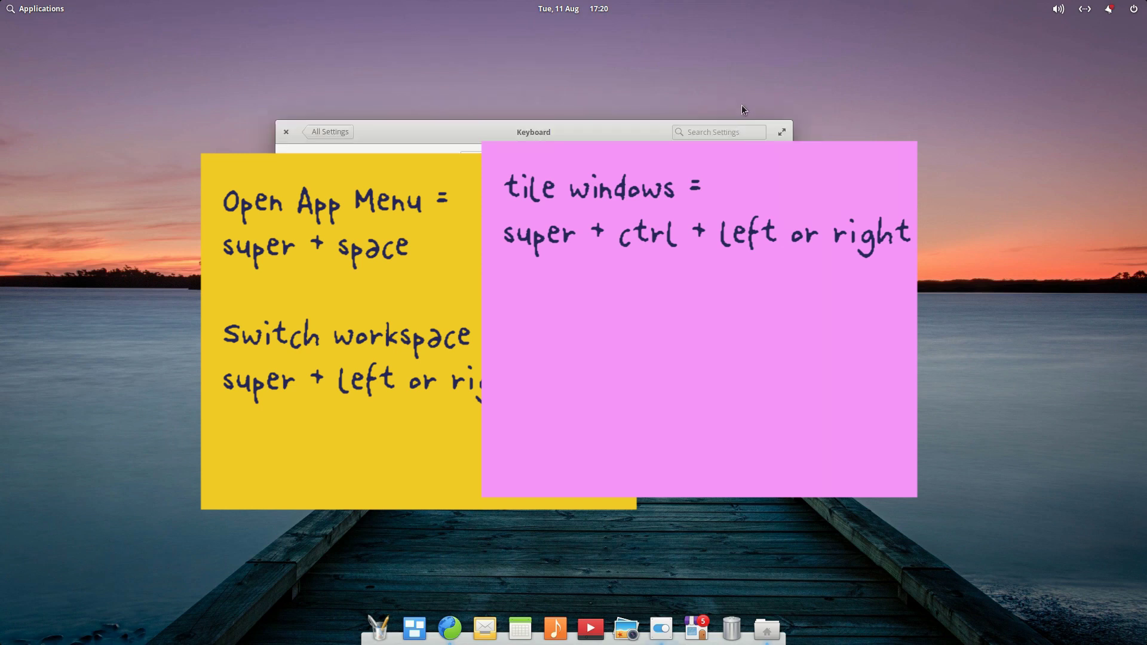
# - Close Keyboard settings, show the Super shortcuts overlay, and open Keyboard > Shortcuts from its gear
pyautogui.click(288, 132)
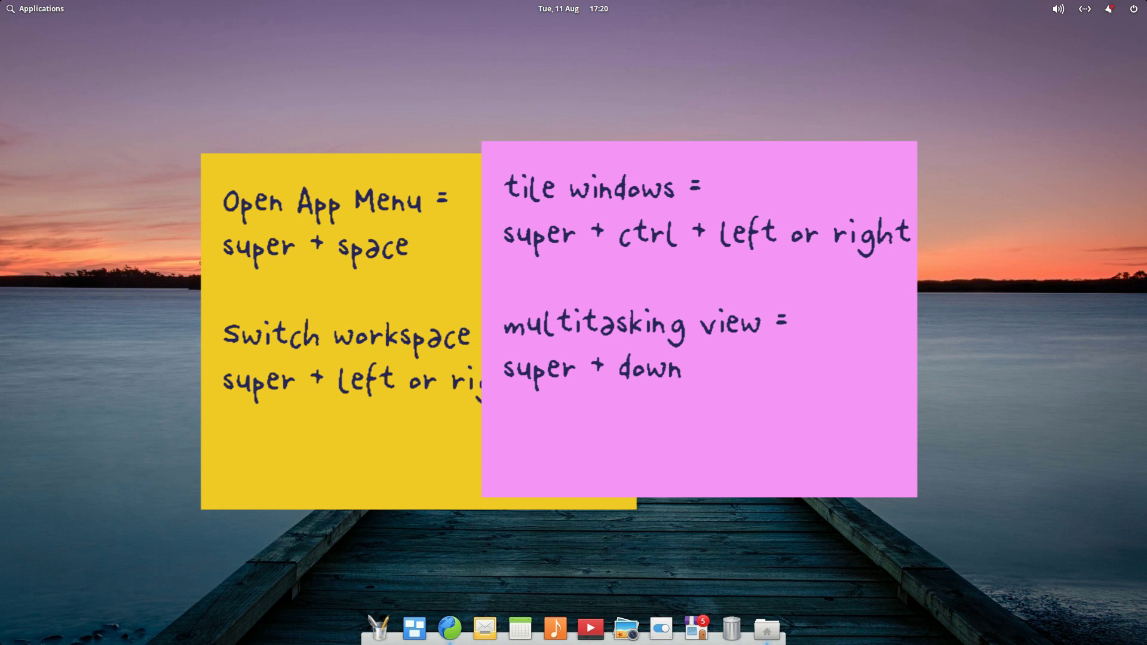
pyautogui.press('super')
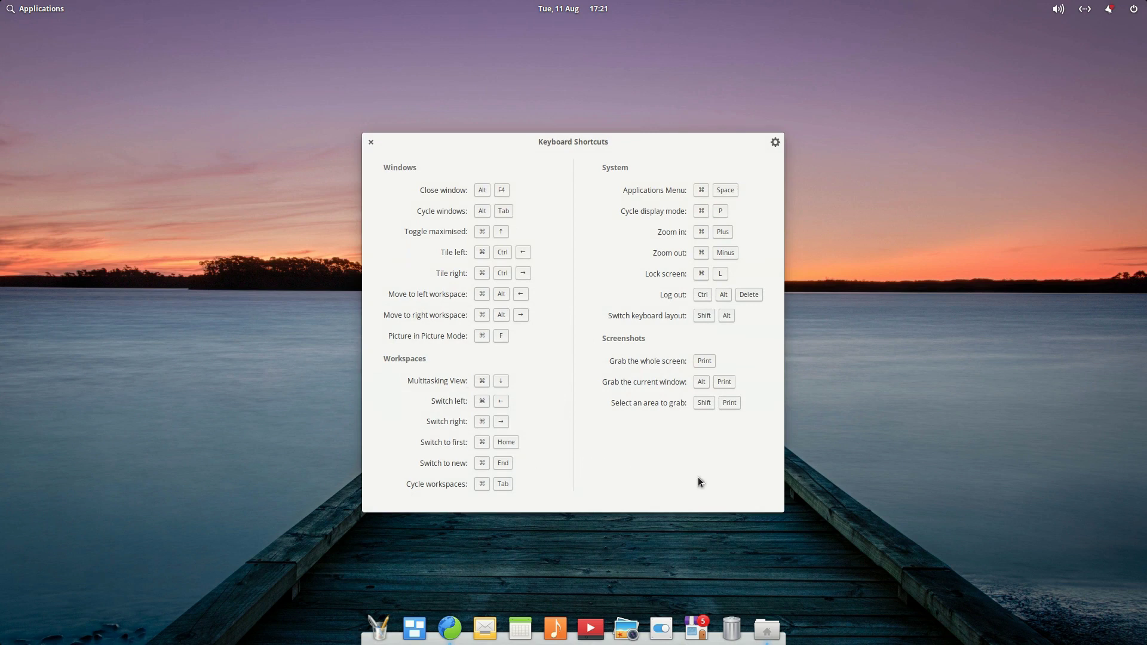
pyautogui.click(774, 142)
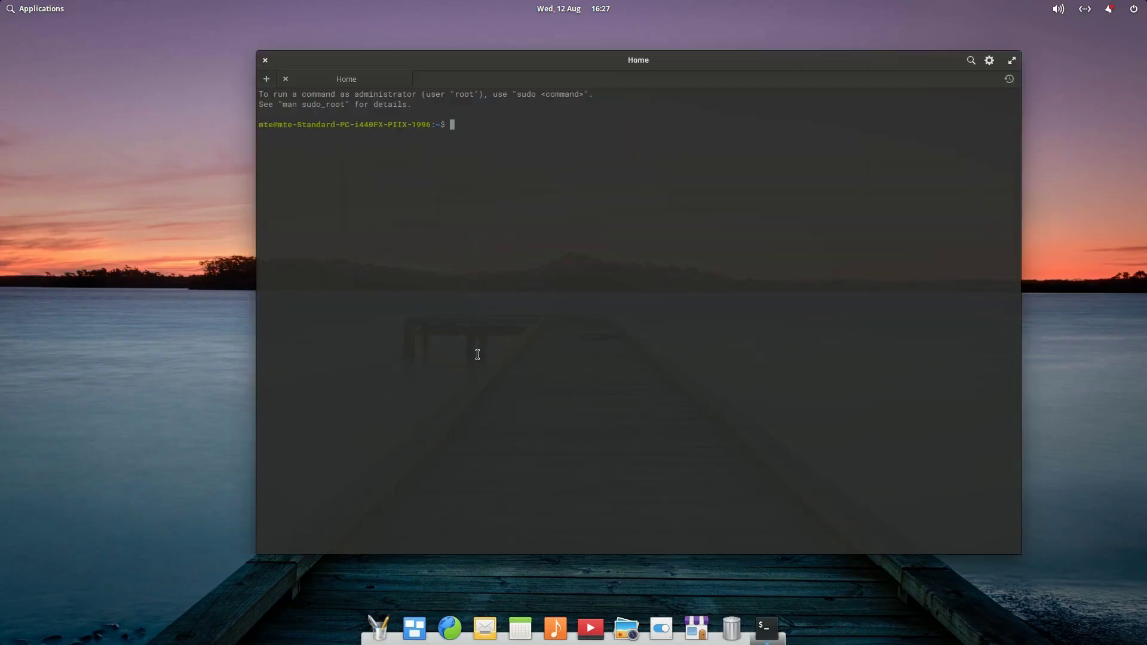
# - Run htop in Terminal and drag its window further left
pyautogui.write('htop')
pyautogui.press('Return')
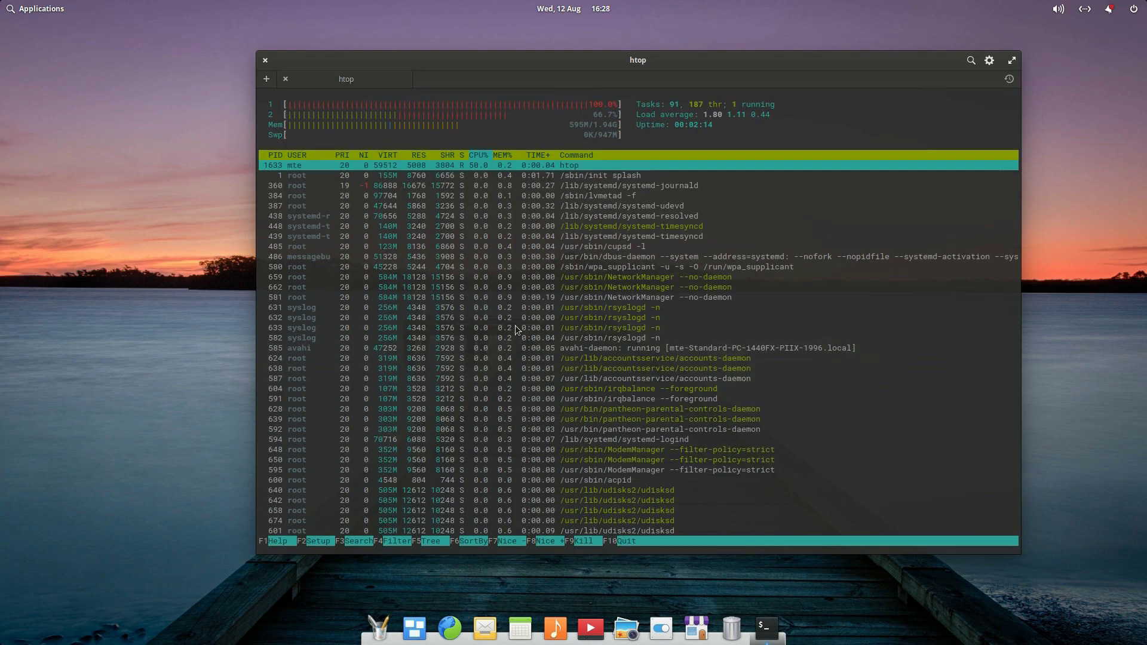
pyautogui.moveTo(749, 60); pyautogui.dragTo(611, 56)
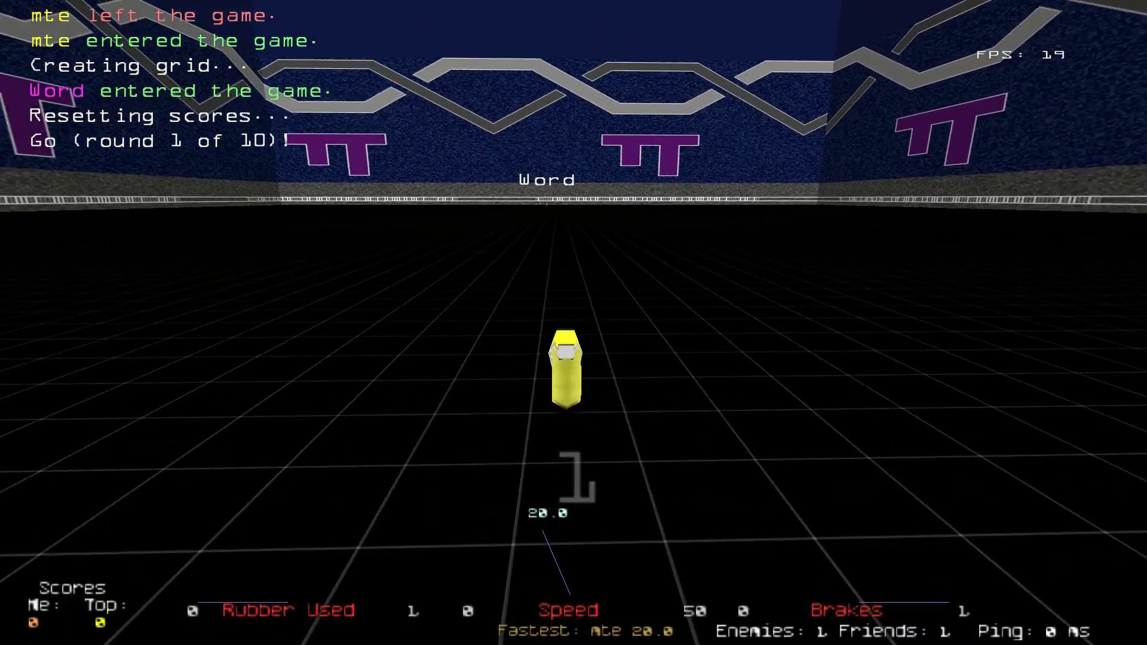
# - Turn the yellow light cycle left three times until the AI team wins round 2
pyautogui.press('Left')
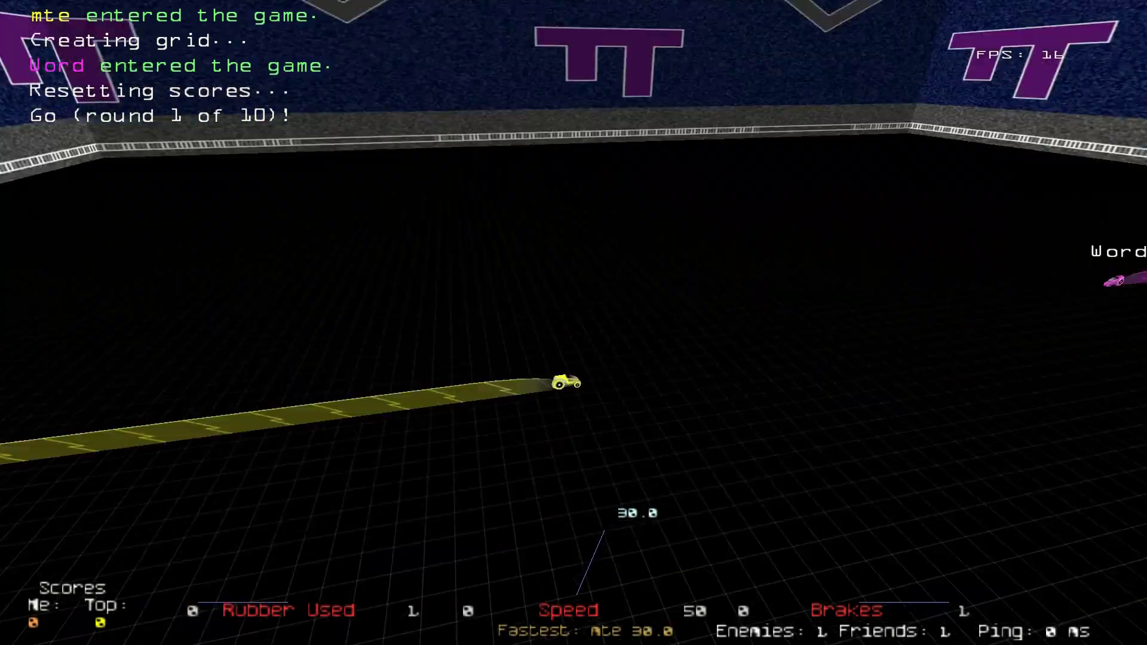
pyautogui.press('Left')
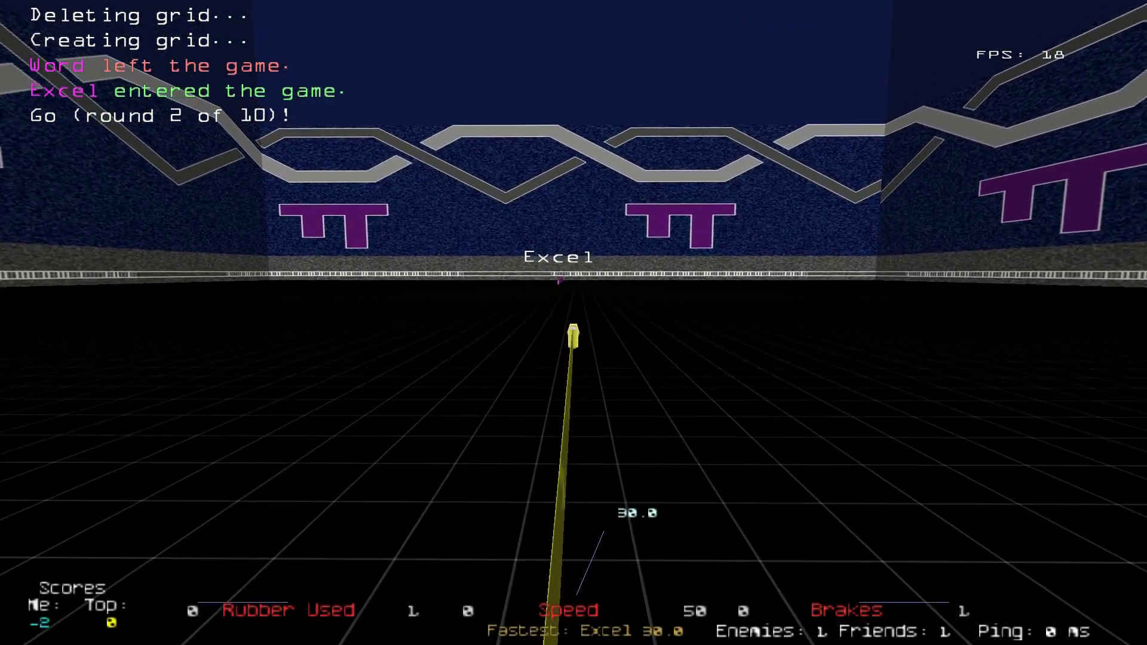
pyautogui.press('Left')
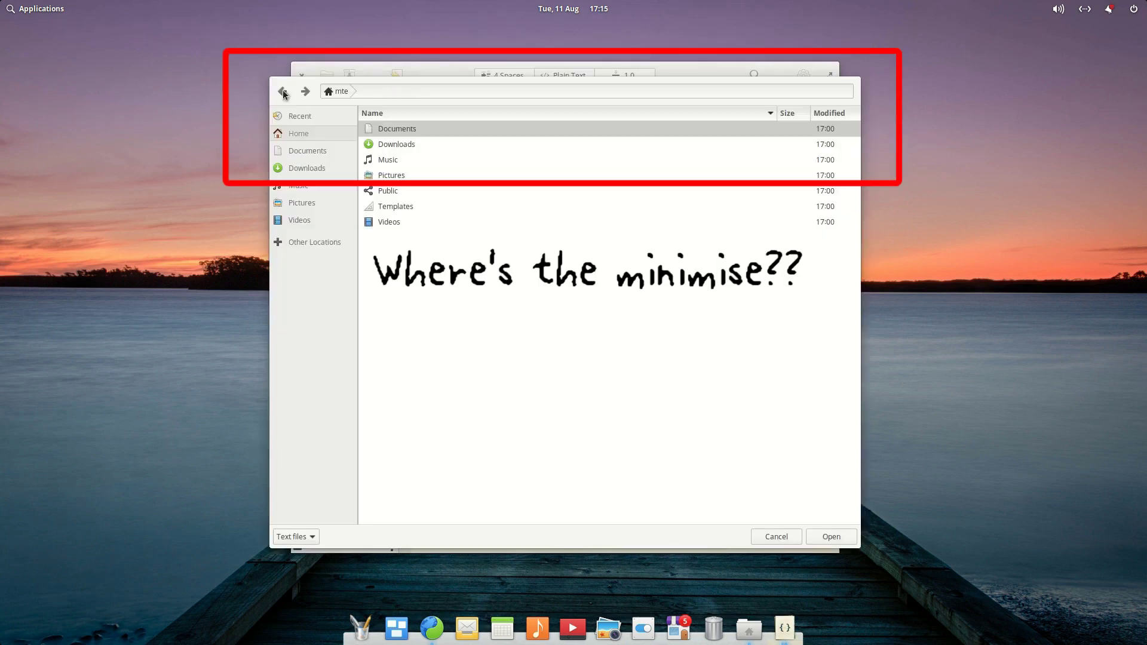
pyautogui.doubleClick(400, 207)
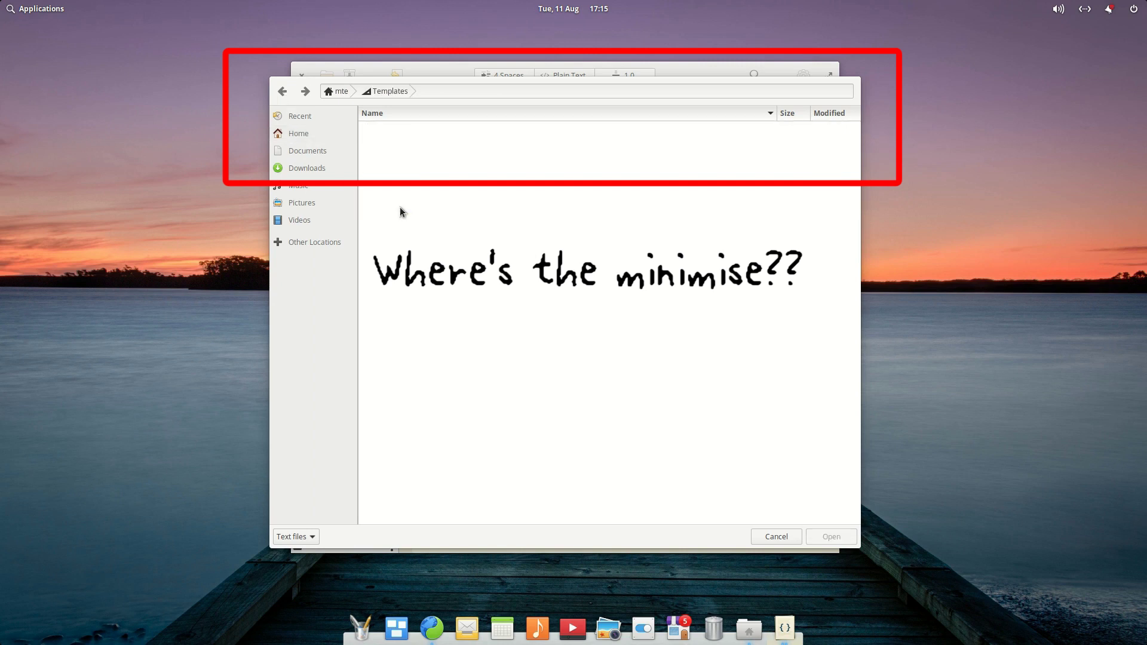
pyautogui.click(283, 93)
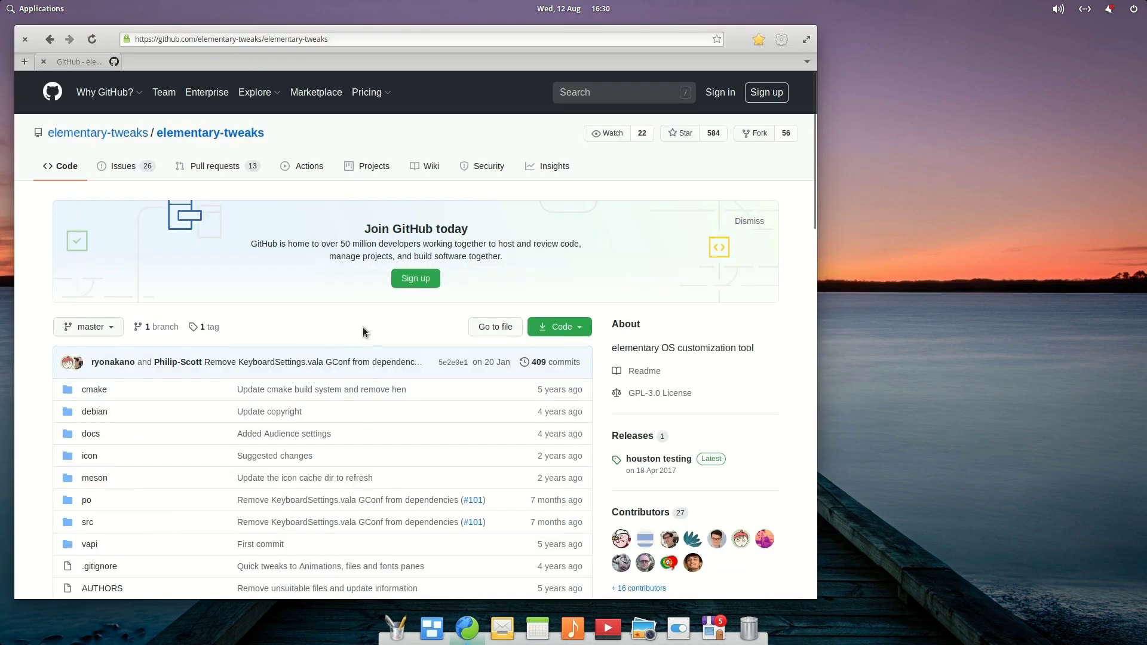
# - Scroll the elementary-tweaks page past the file list to the README's What's New and Installation
pyautogui.scroll(-3, 362, 332)
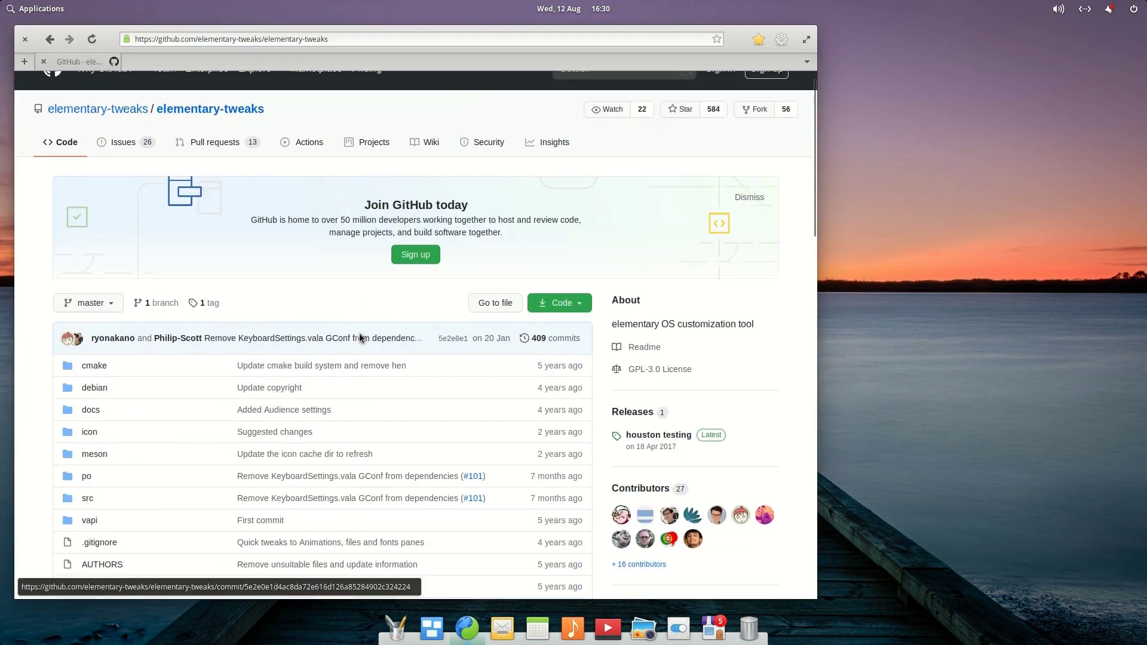
pyautogui.scroll(-3, 360, 338)
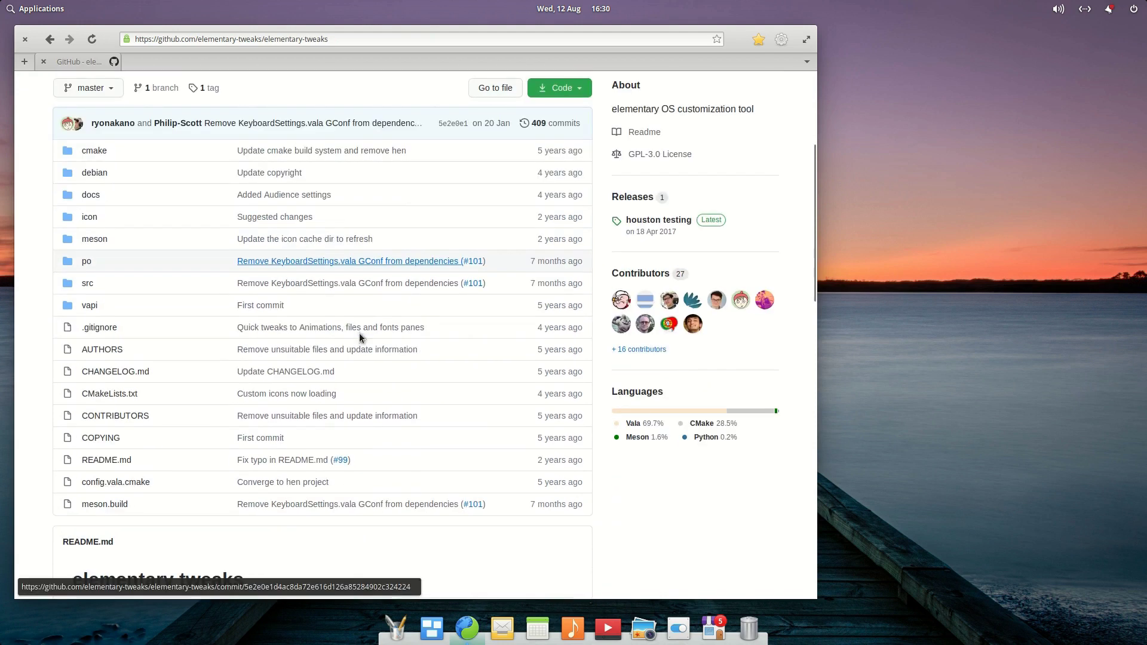
pyautogui.scroll(-5, 361, 338)
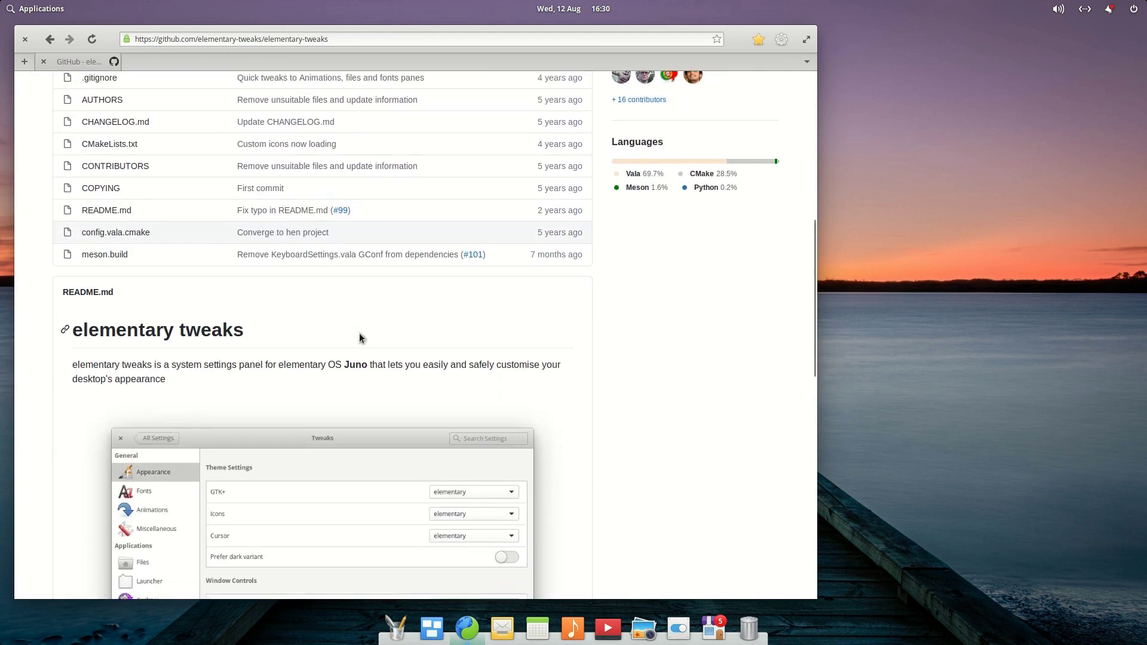
pyautogui.scroll(-2, 361, 337)
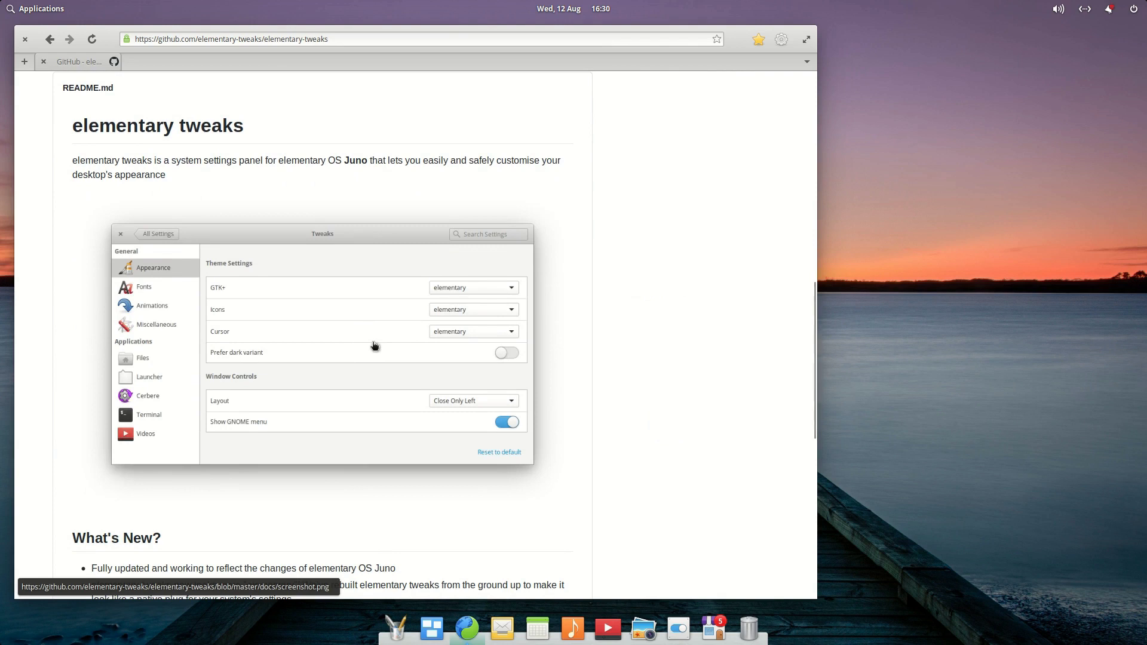
pyautogui.scroll(-4, 375, 346)
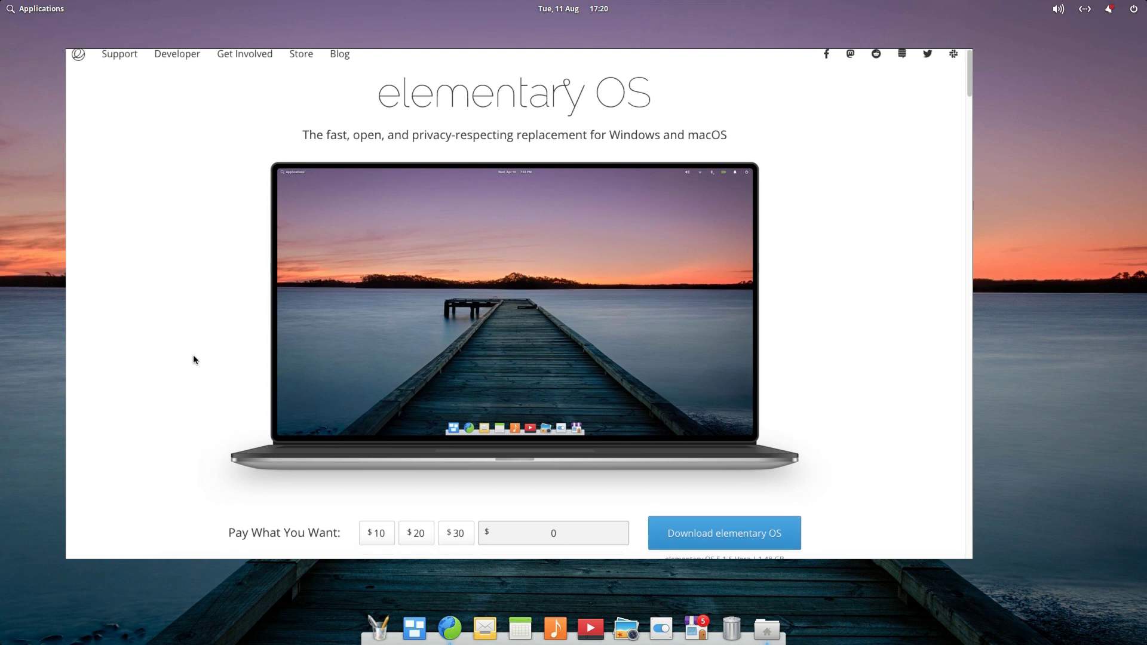
# - Scroll the elementary.io homepage from the laptop image down to the bundled apps grid
pyautogui.scroll(-7, 193, 356)
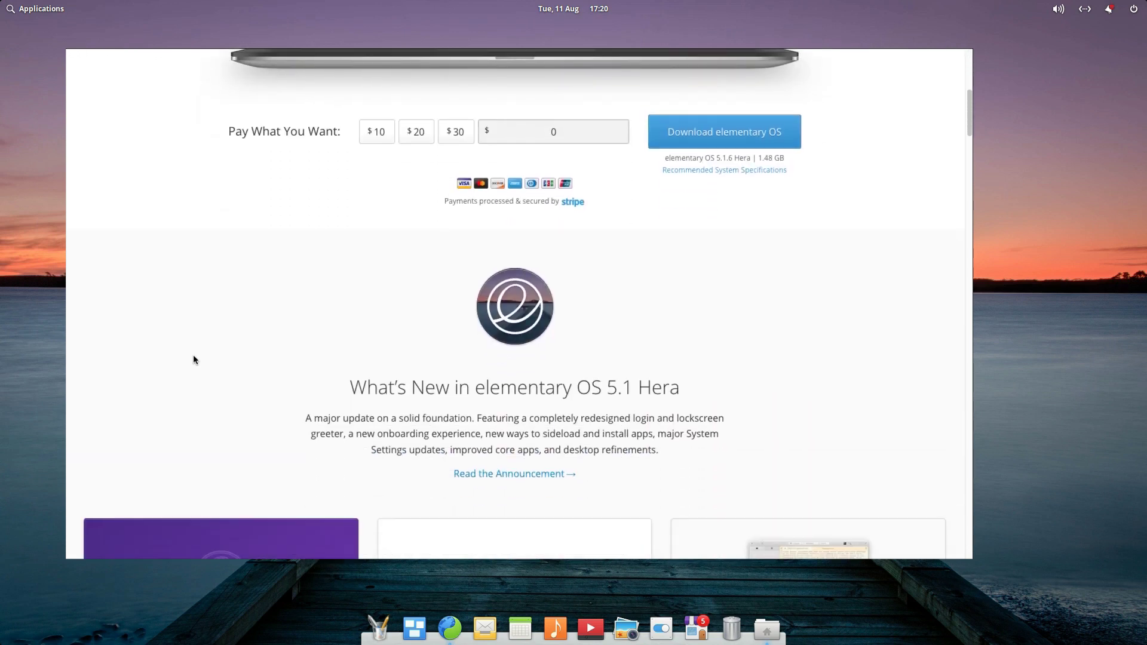
pyautogui.scroll(-5, 194, 359)
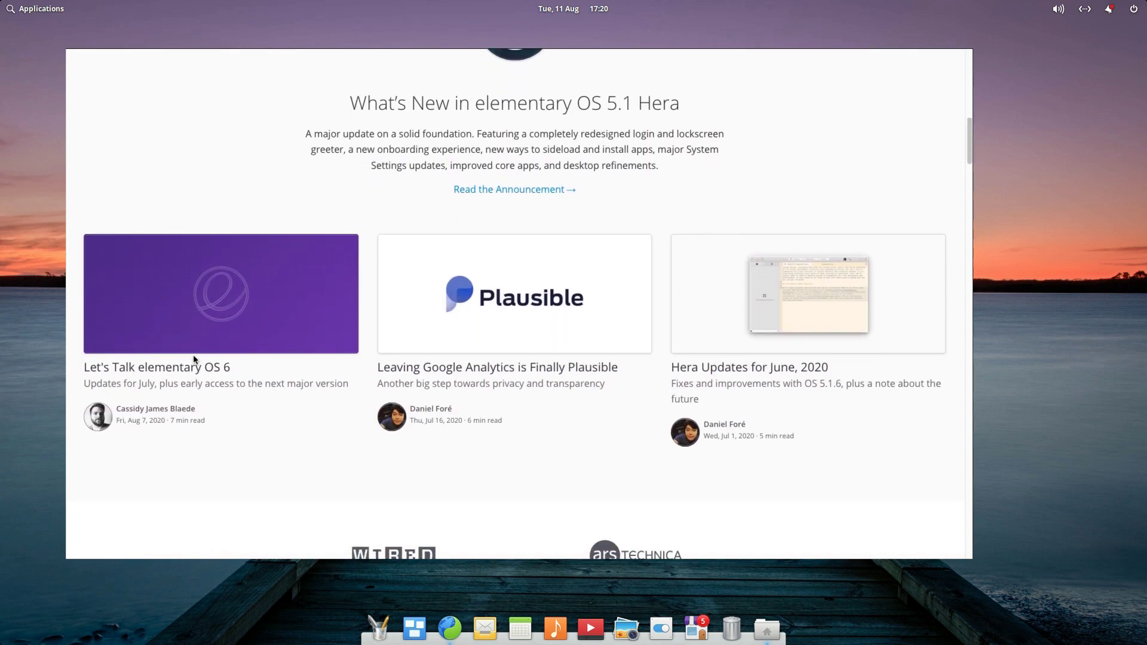
pyautogui.scroll(-1, 193, 356)
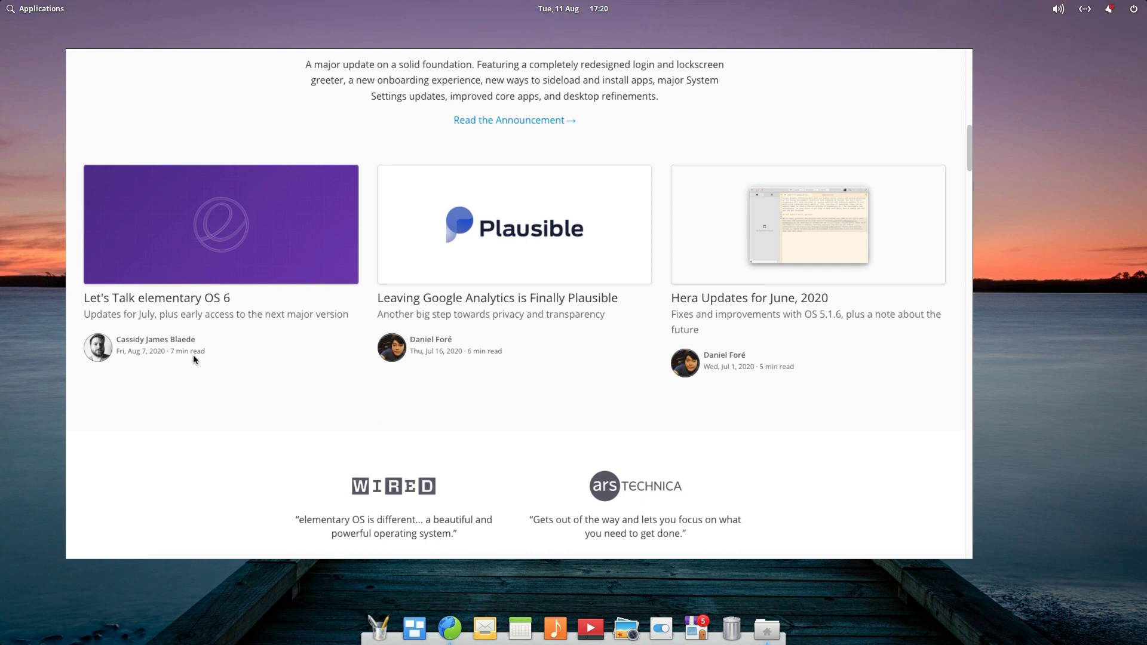
pyautogui.scroll(-5, 194, 359)
pyautogui.scroll(-6, 193, 358)
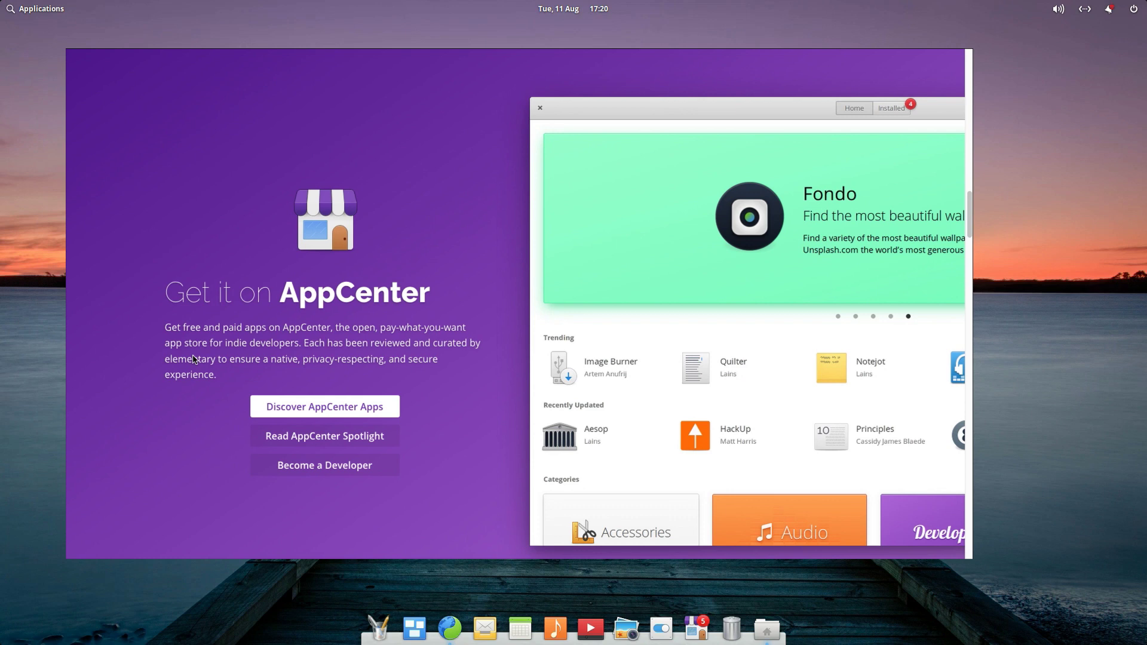
pyautogui.scroll(-8, 194, 358)
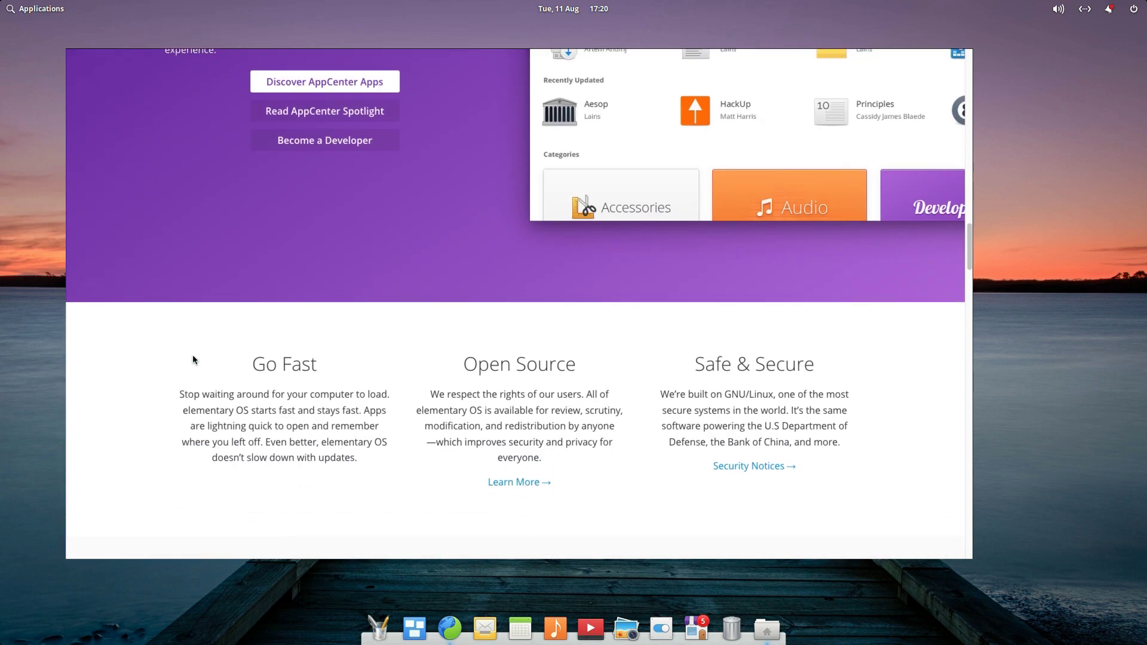
pyautogui.scroll(-4, 193, 360)
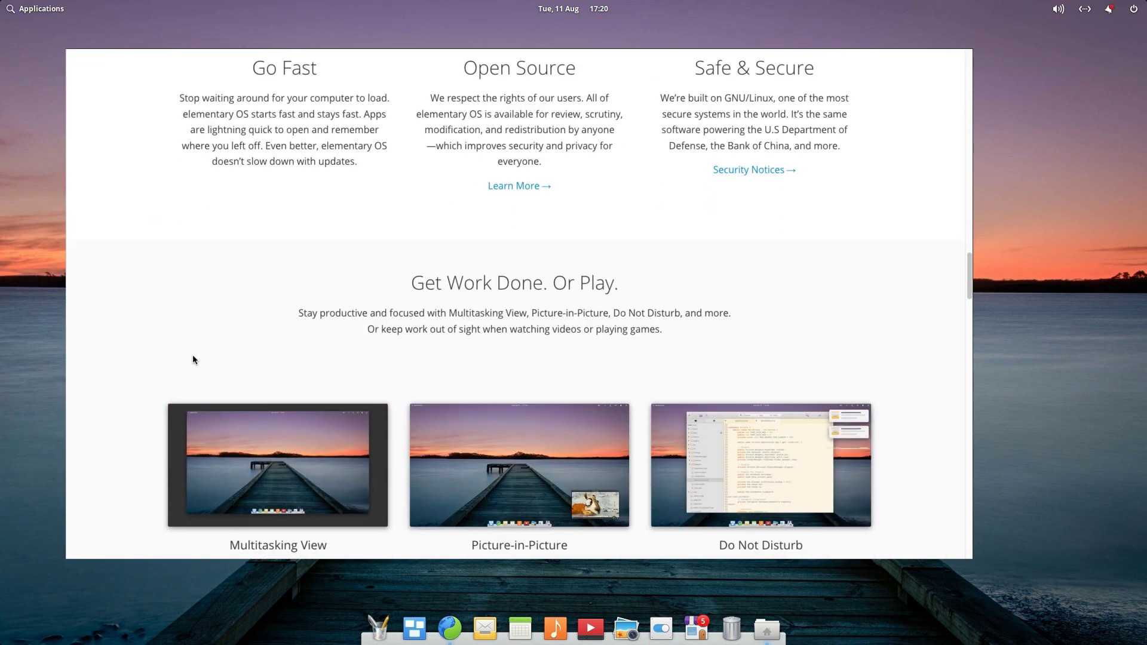
pyautogui.scroll(-1, 179, 357)
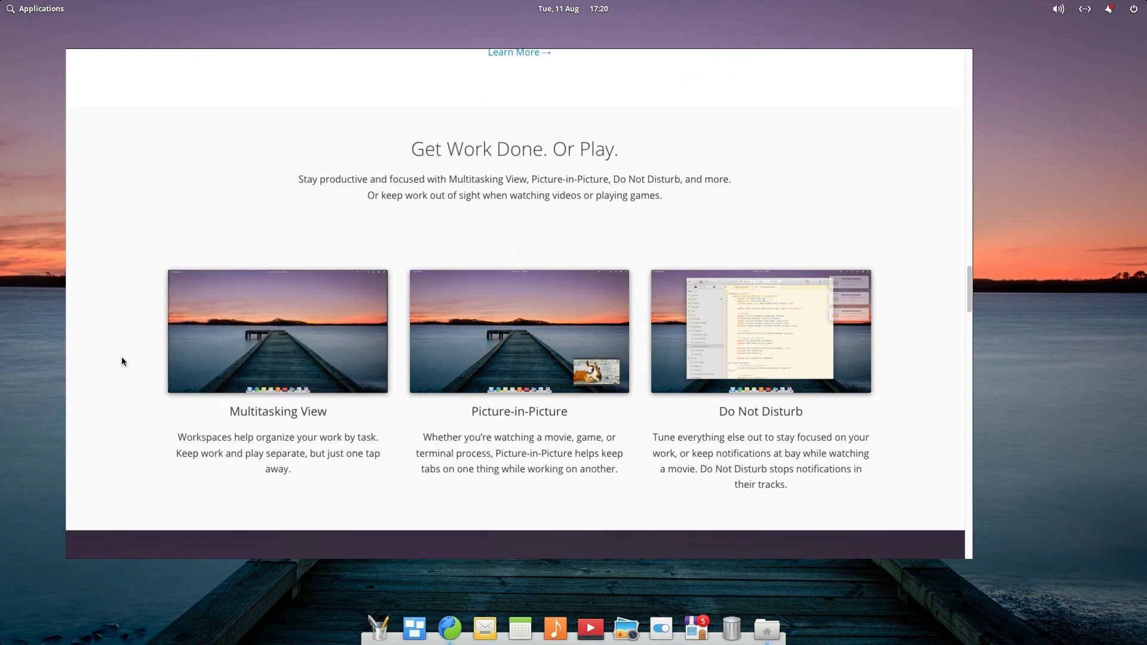
pyautogui.scroll(-1, 121, 360)
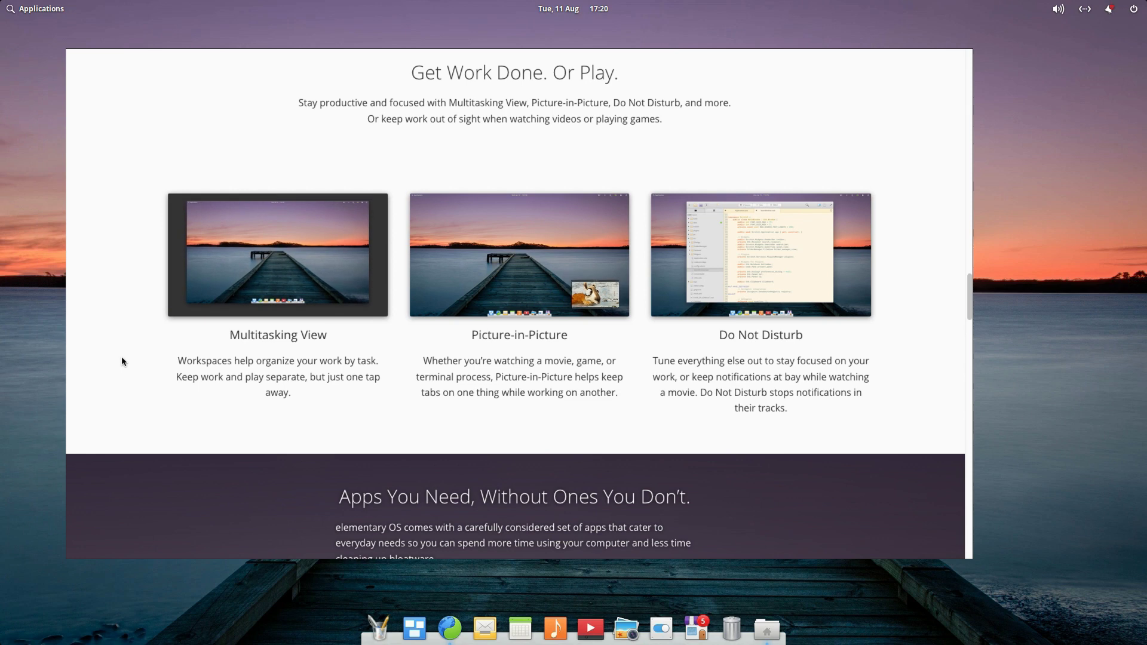
pyautogui.scroll(-4, 121, 361)
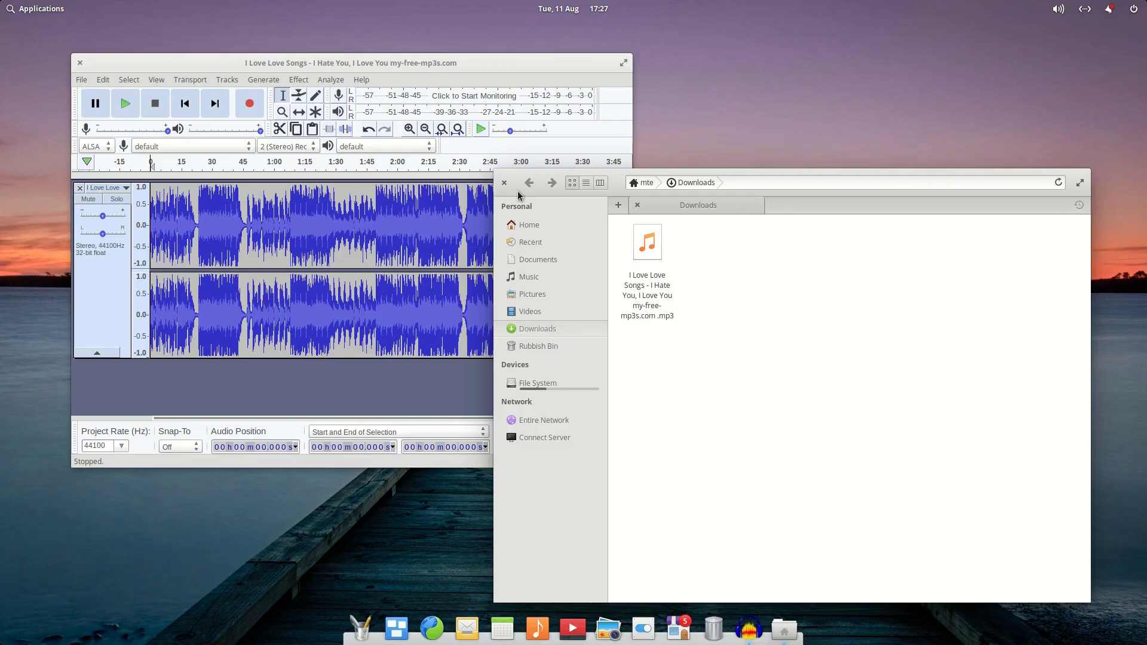
# - Close Files, play and zoom the song, then select 12.121–13.317 s on both channels
pyautogui.click(503, 184)
pyautogui.press('space')
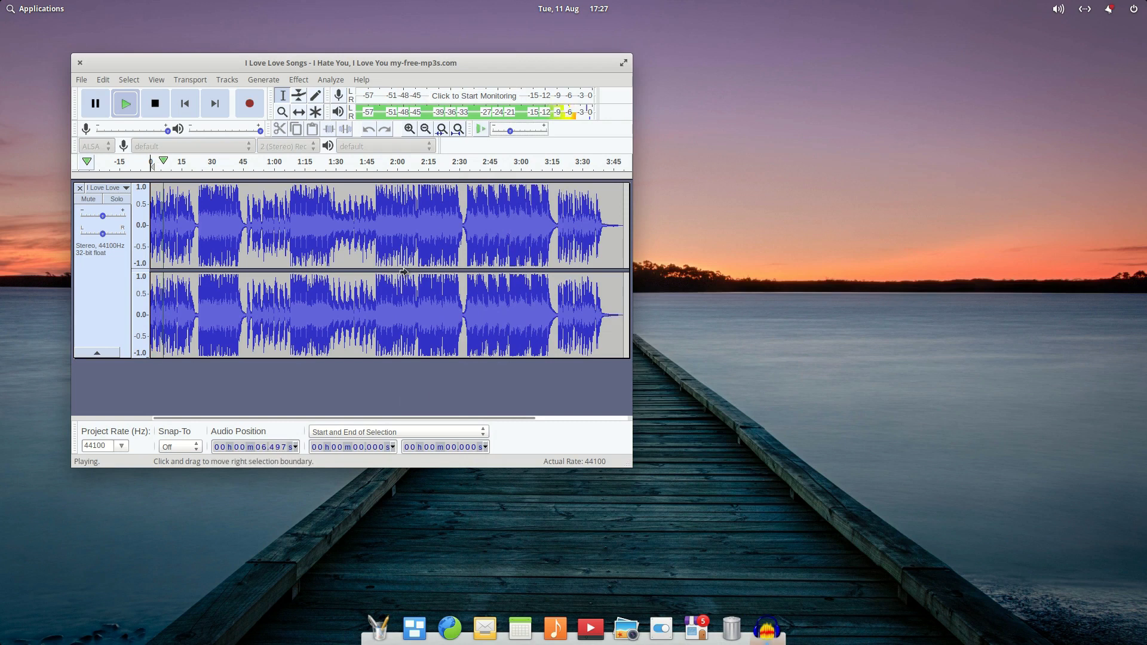
pyautogui.hotkey('ctrl', '2')
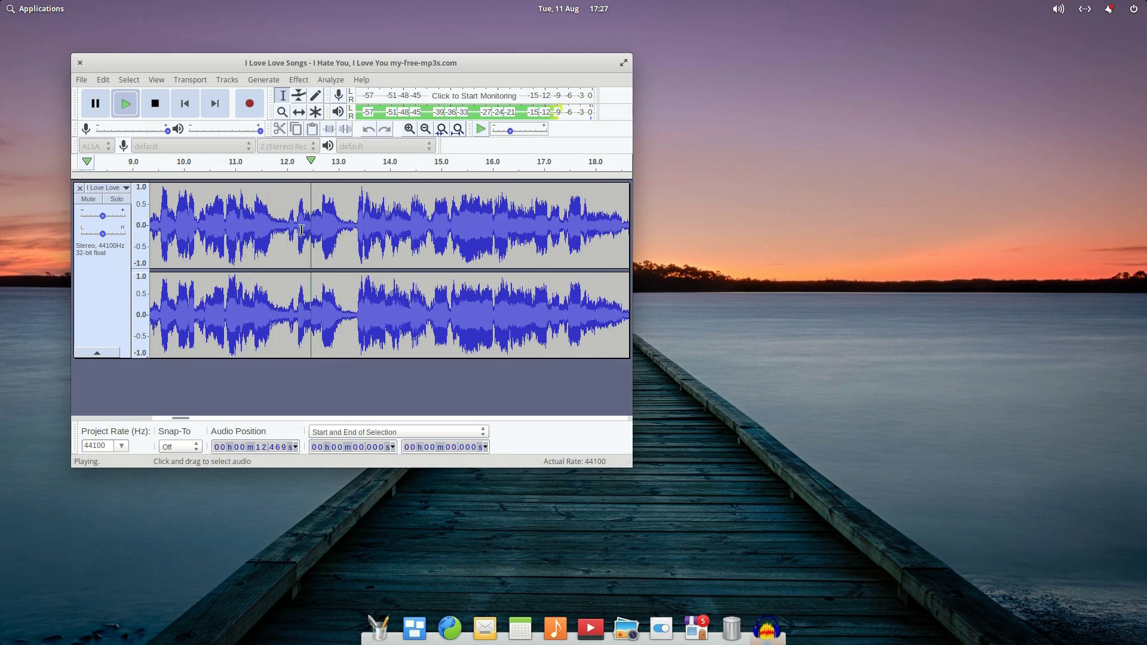
pyautogui.press('space')
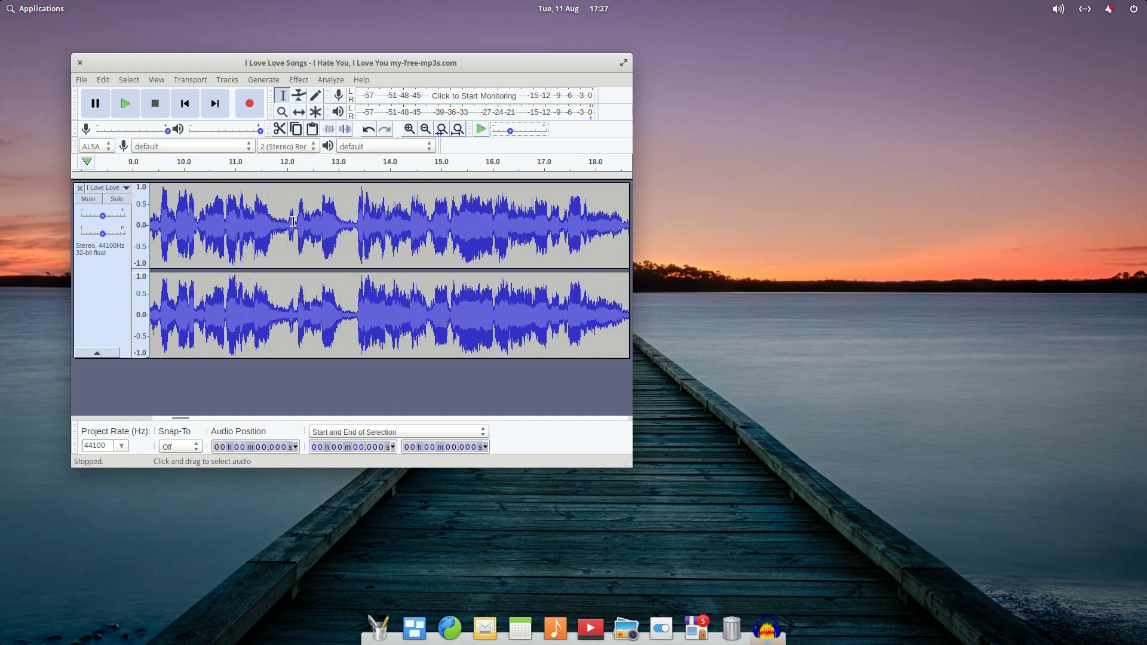
pyautogui.moveTo(293, 222); pyautogui.dragTo(355, 226)
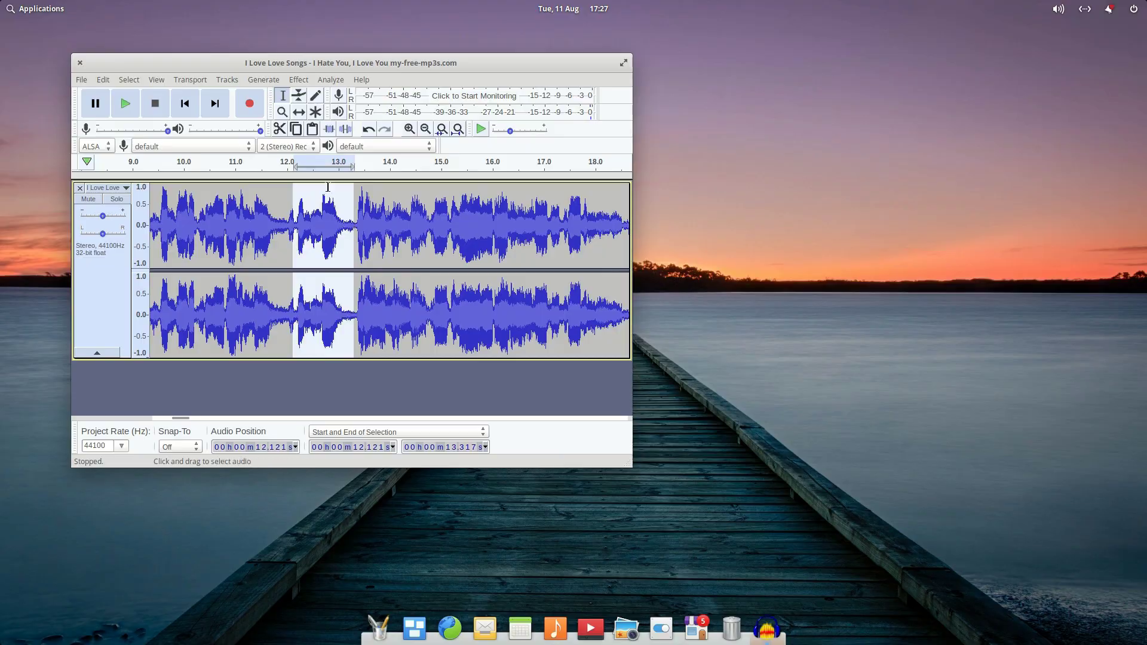